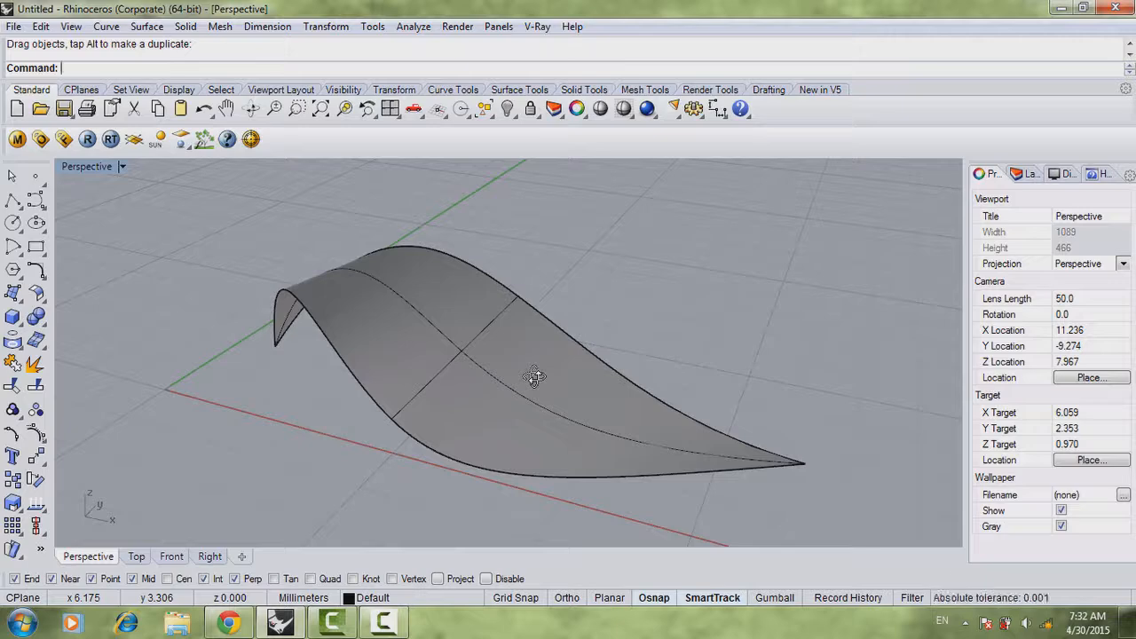
- Contour the leaf-shaped surface from a base point on the X axis, with planes stepping roughly along Y at 0.1 mm spacing
right_drag(571, 367, 551, 403)
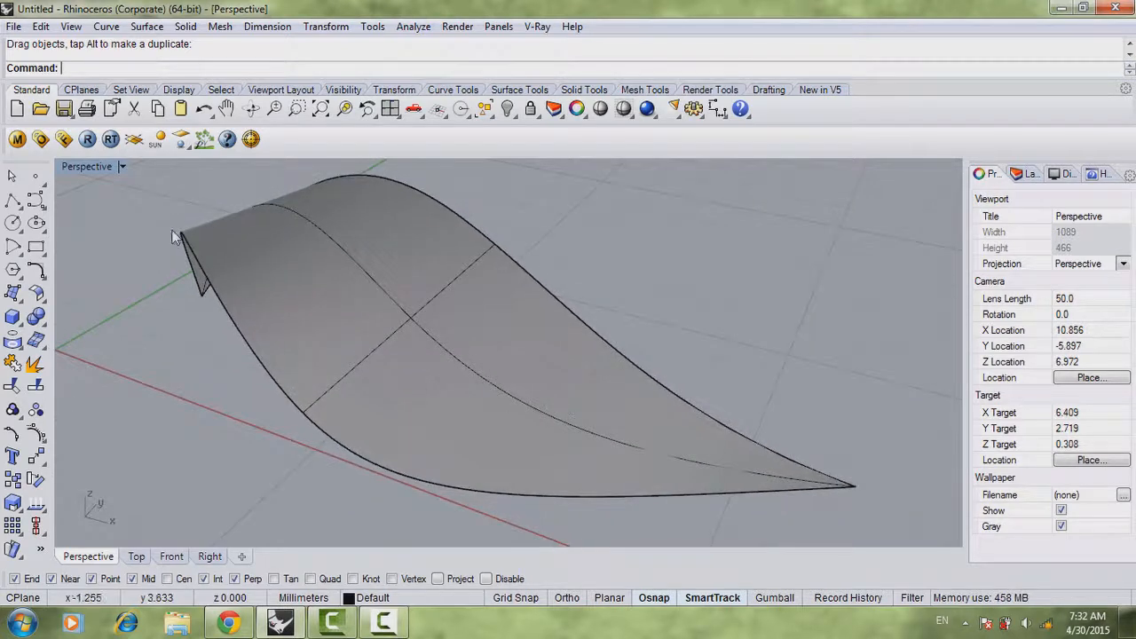
click(20, 349)
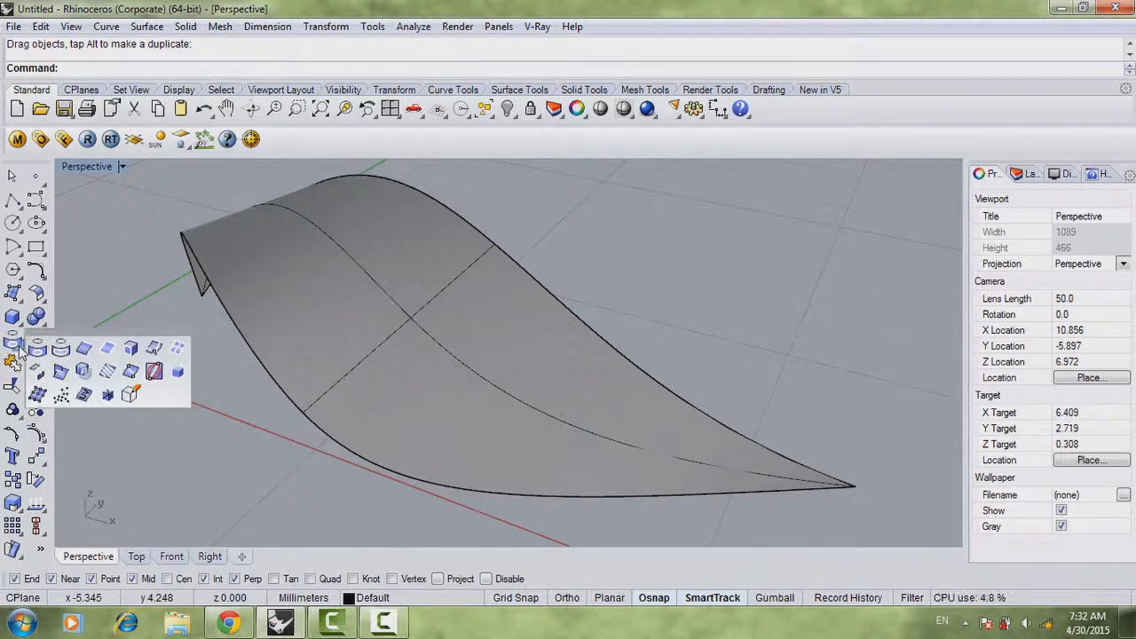
click(106, 374)
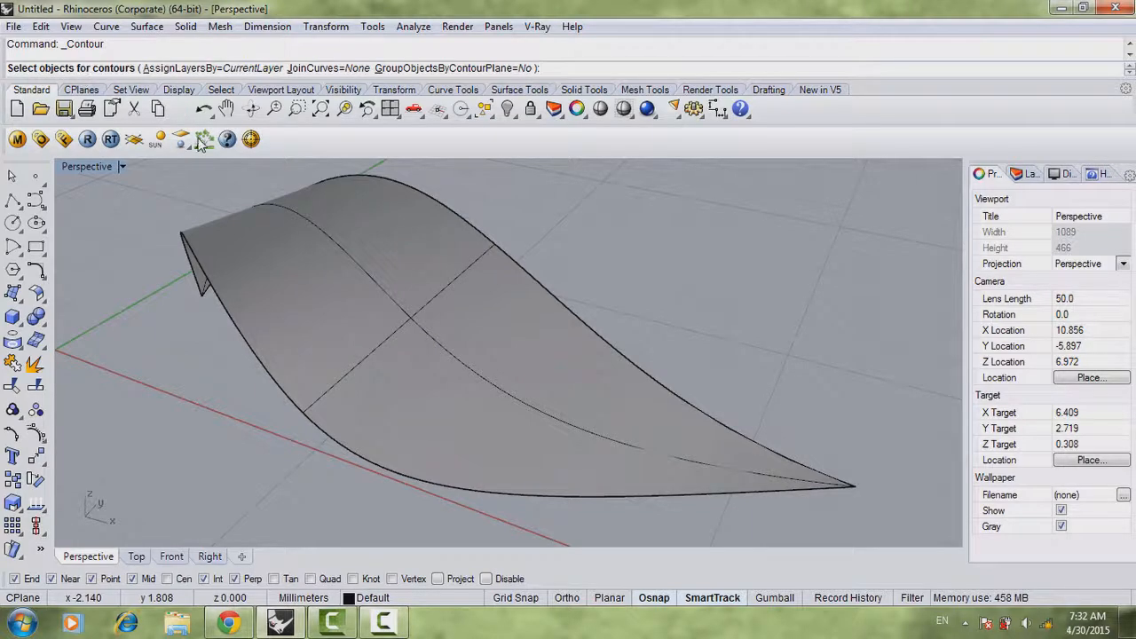
click(415, 338)
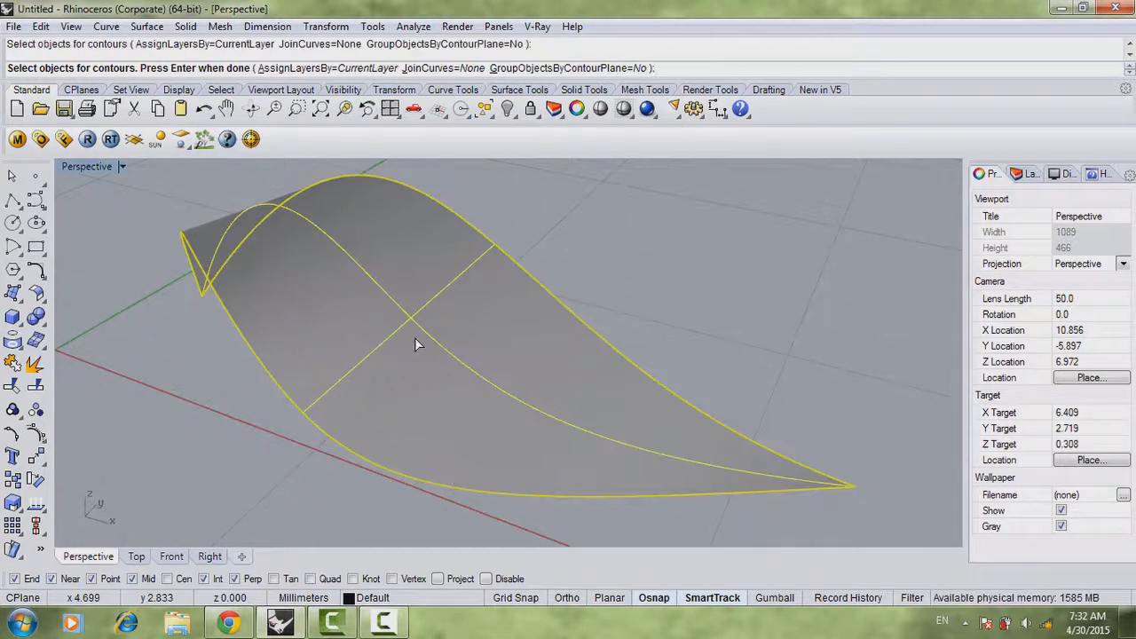
key(Return)
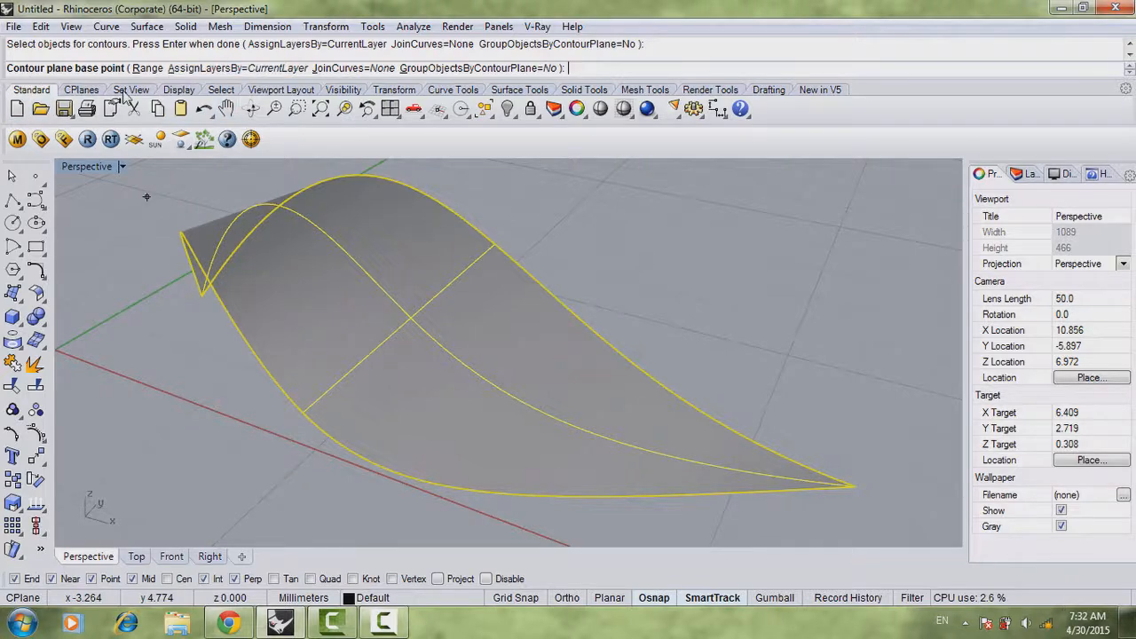
scroll(355, 255, down, 4)
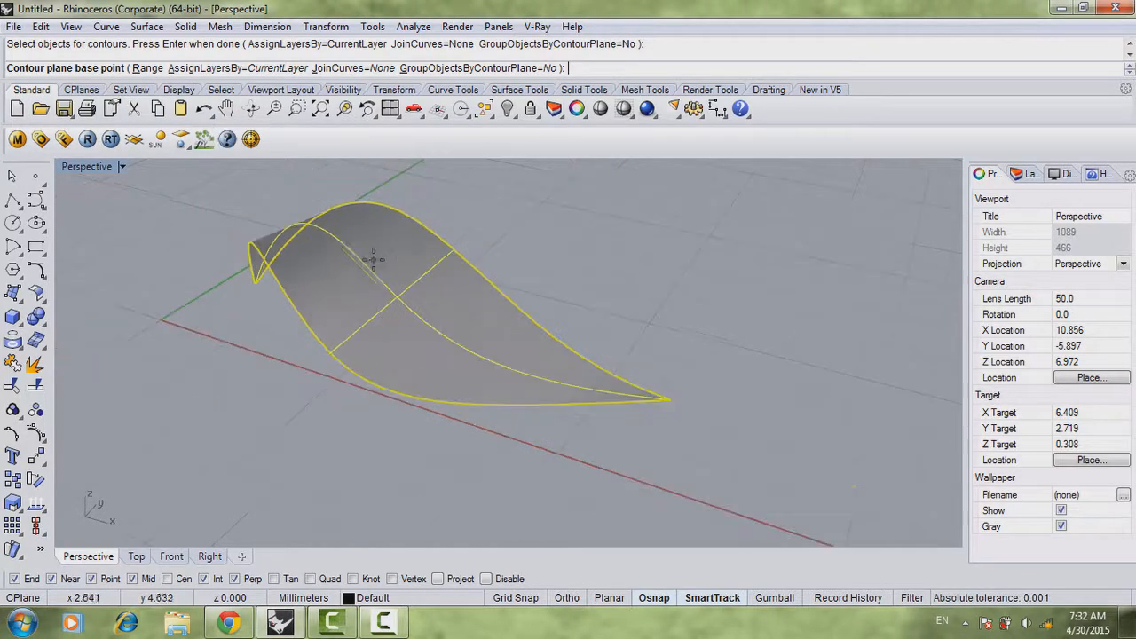
shift+right_drag(449, 332, 457, 371)
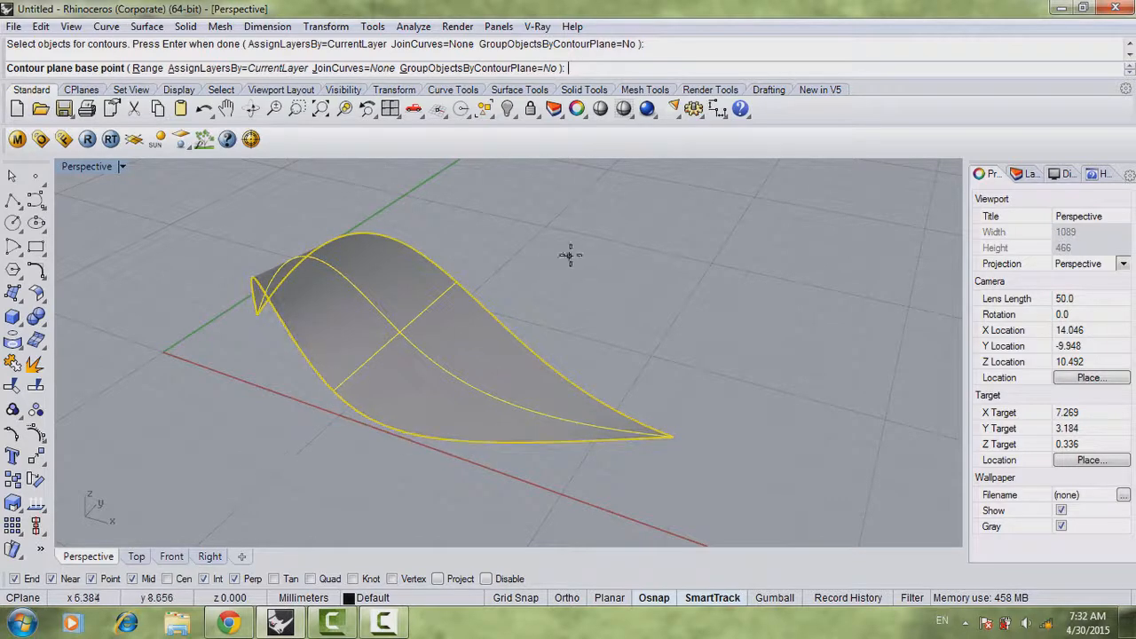
shift+right_drag(538, 376, 496, 334)
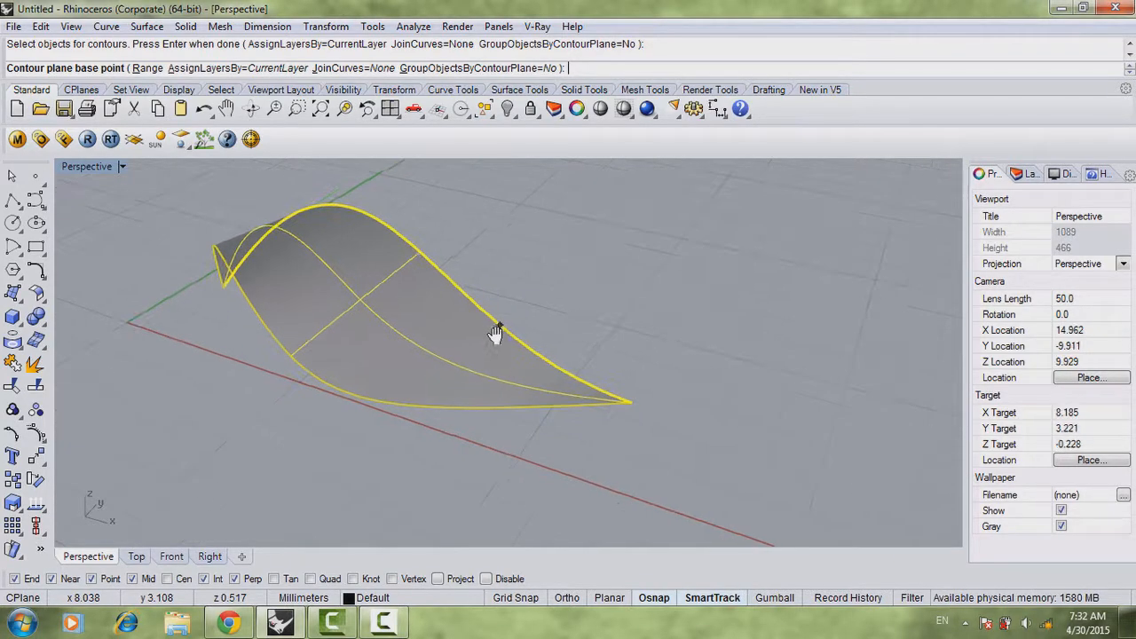
click(520, 456)
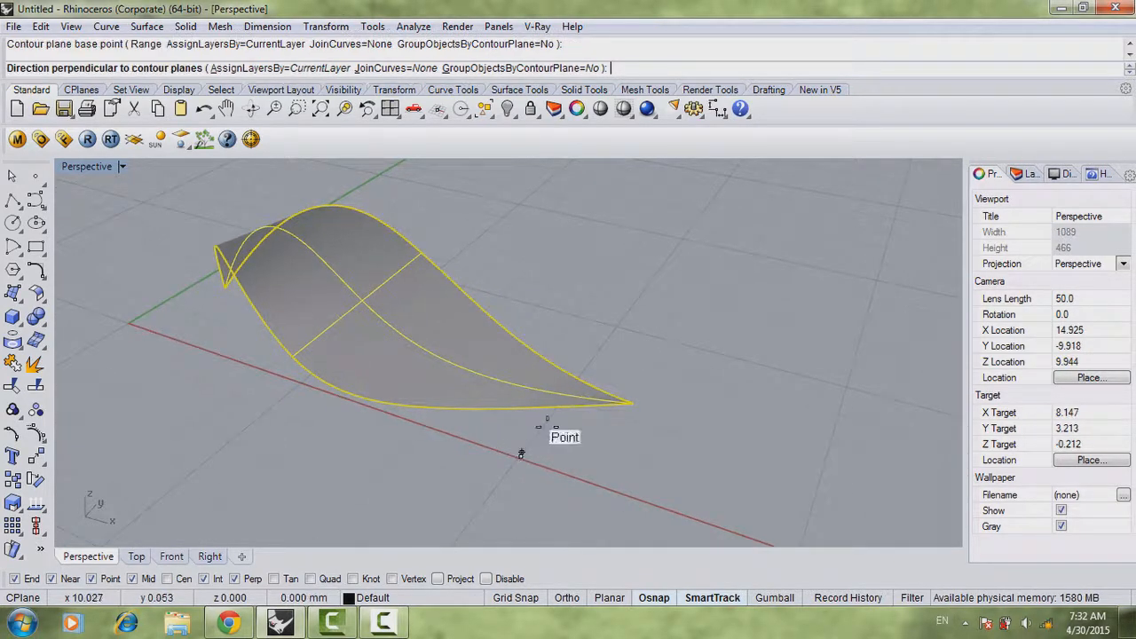
click(609, 341)
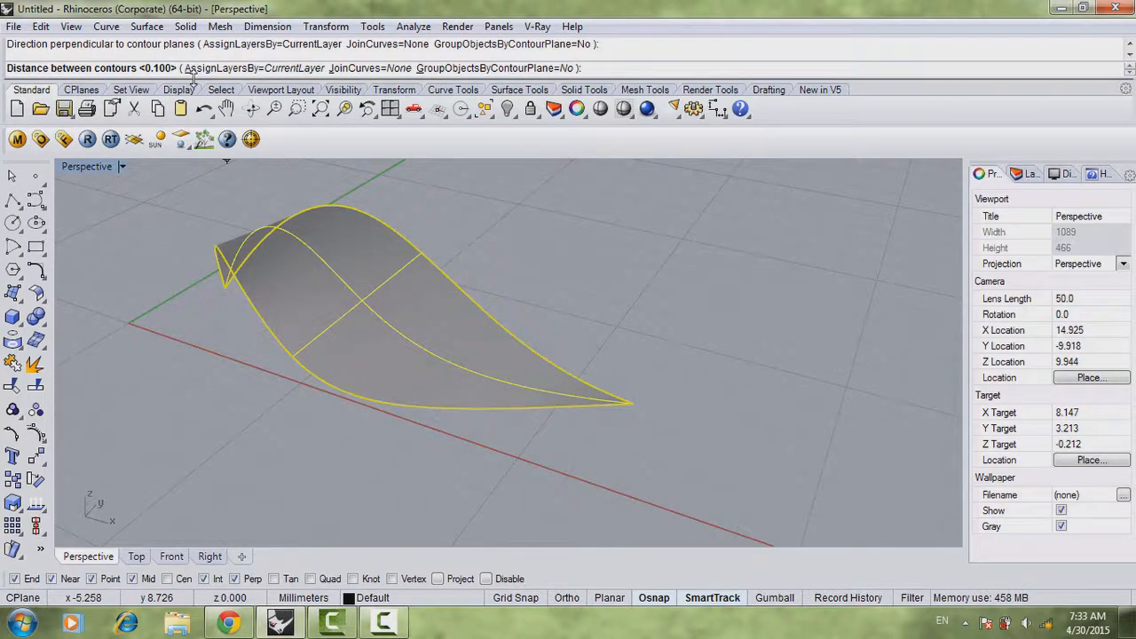
text(.1)
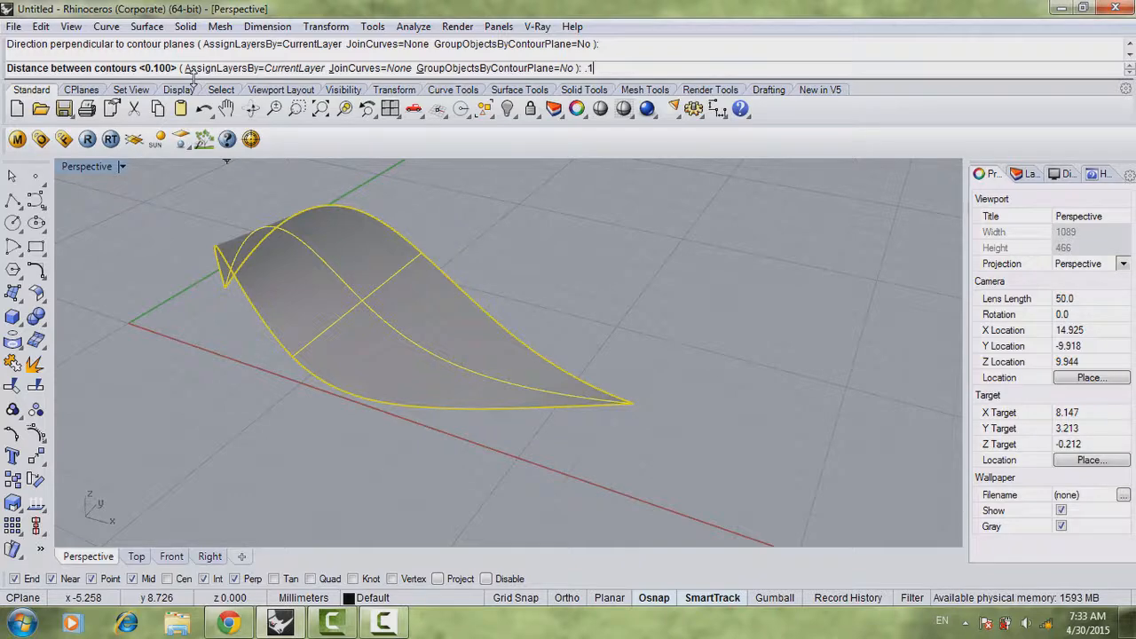
key(Return)
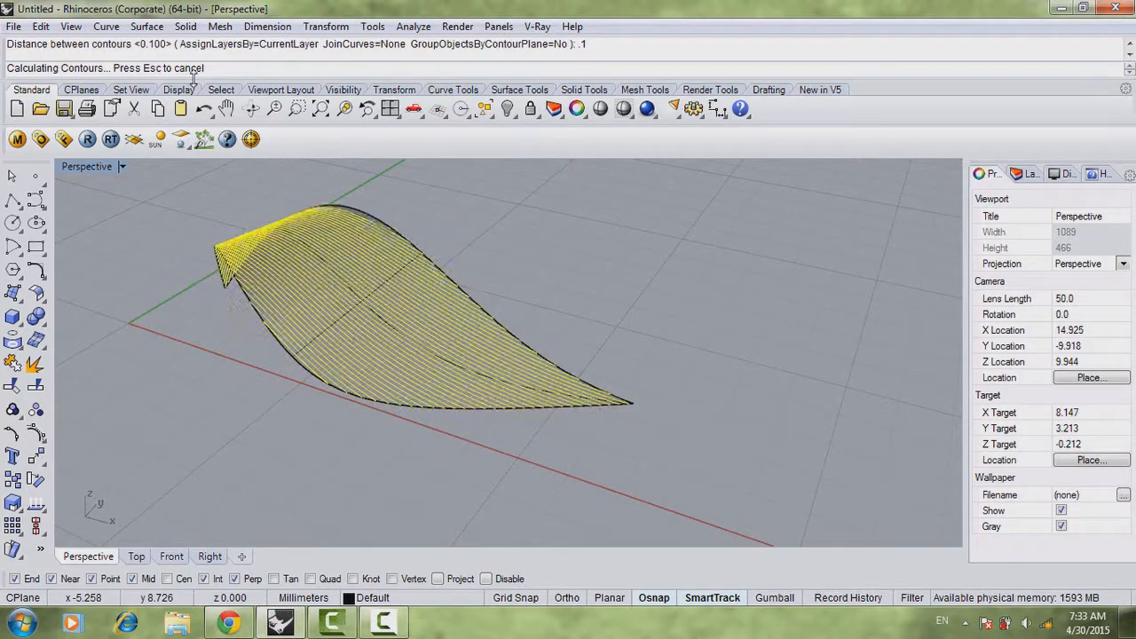
- Pipe all the contour curves with flat caps and a 0.025 mm radius at both start and end
scroll(388, 421, up, 4)
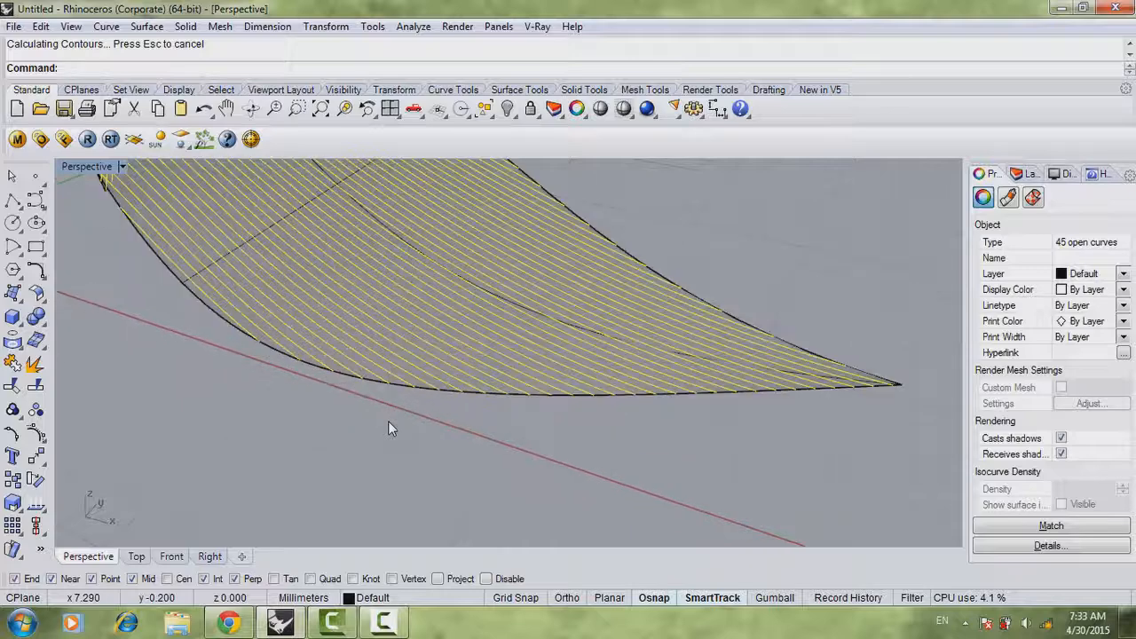
right_drag(295, 335, 546, 388)
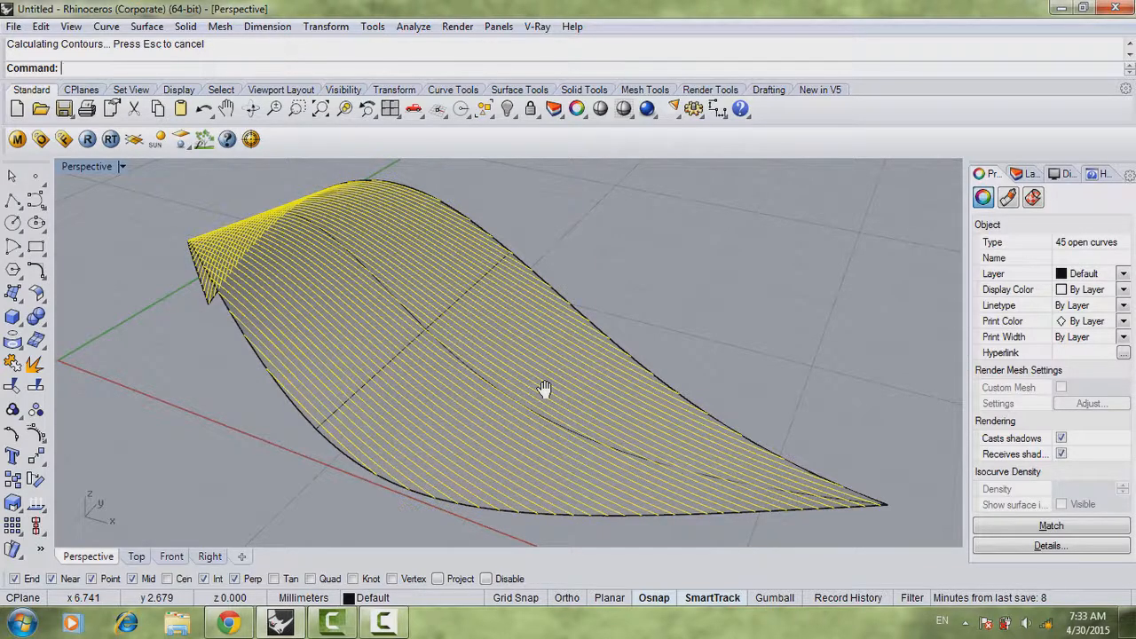
key(Return)
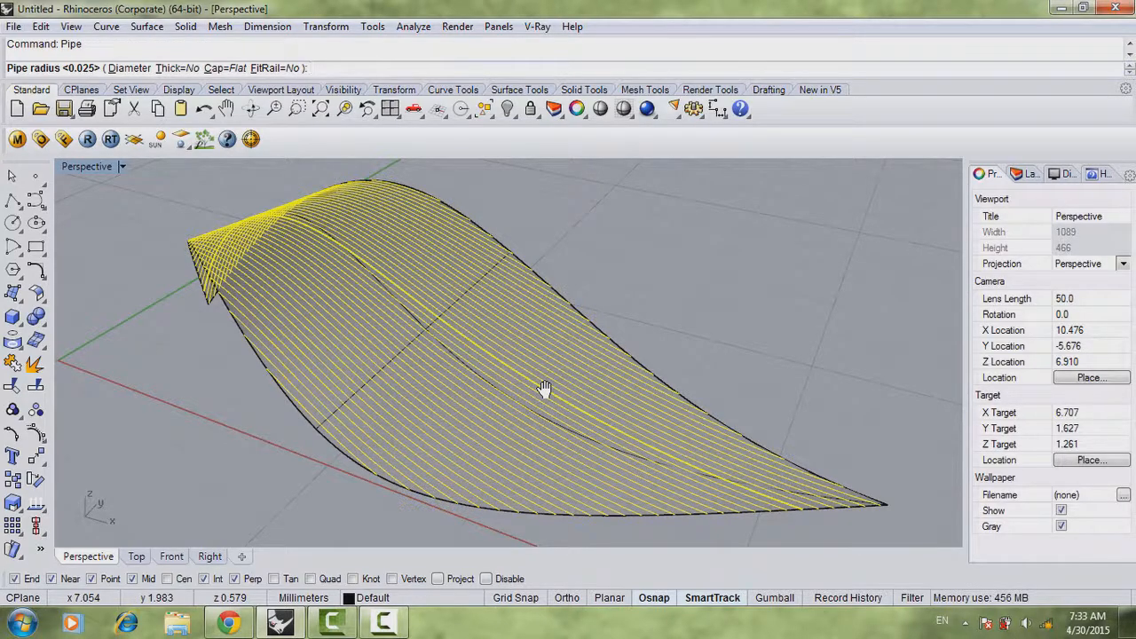
text(.0)
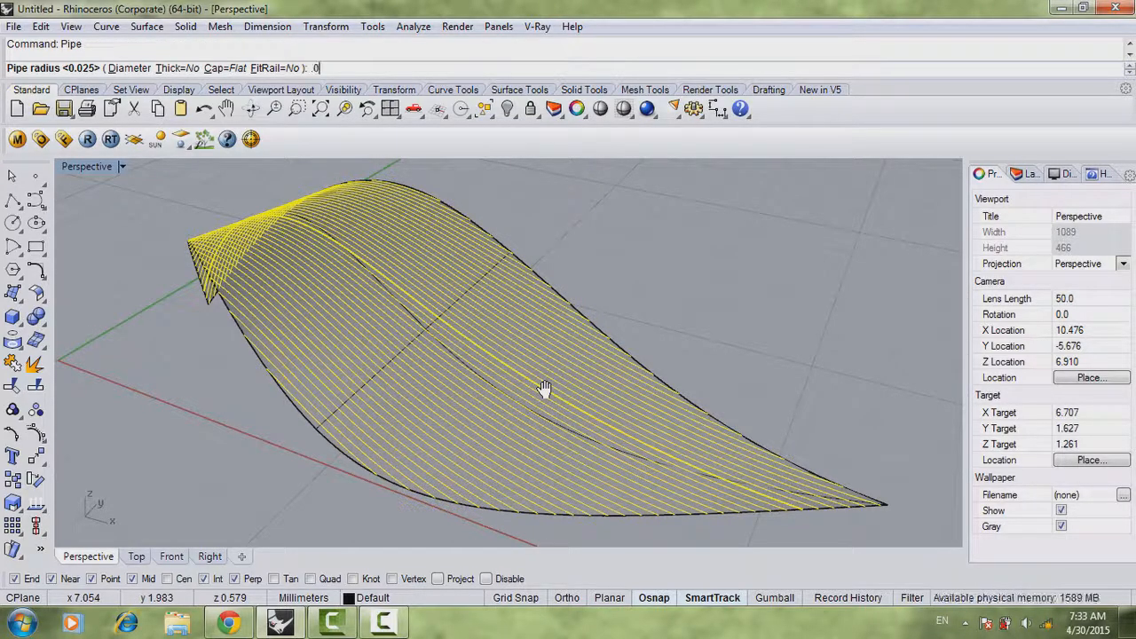
text(25)
key(Return)
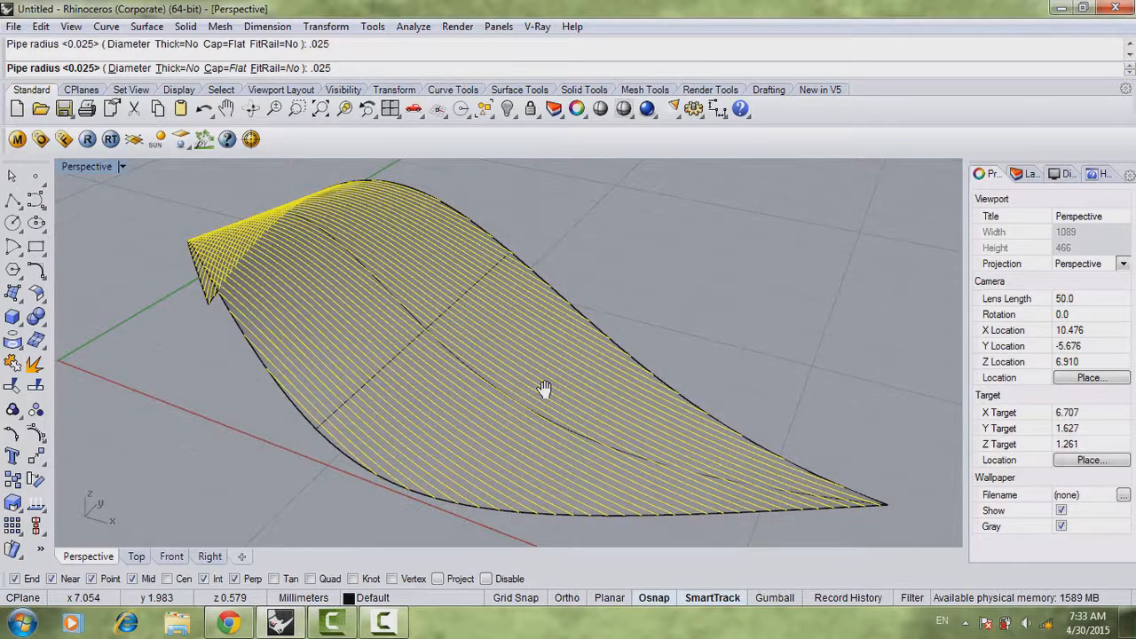
text(.025)
key(Return)
- Inspect the pipes up close and delete the original surface underneath them
scroll(723, 510, up, 5)
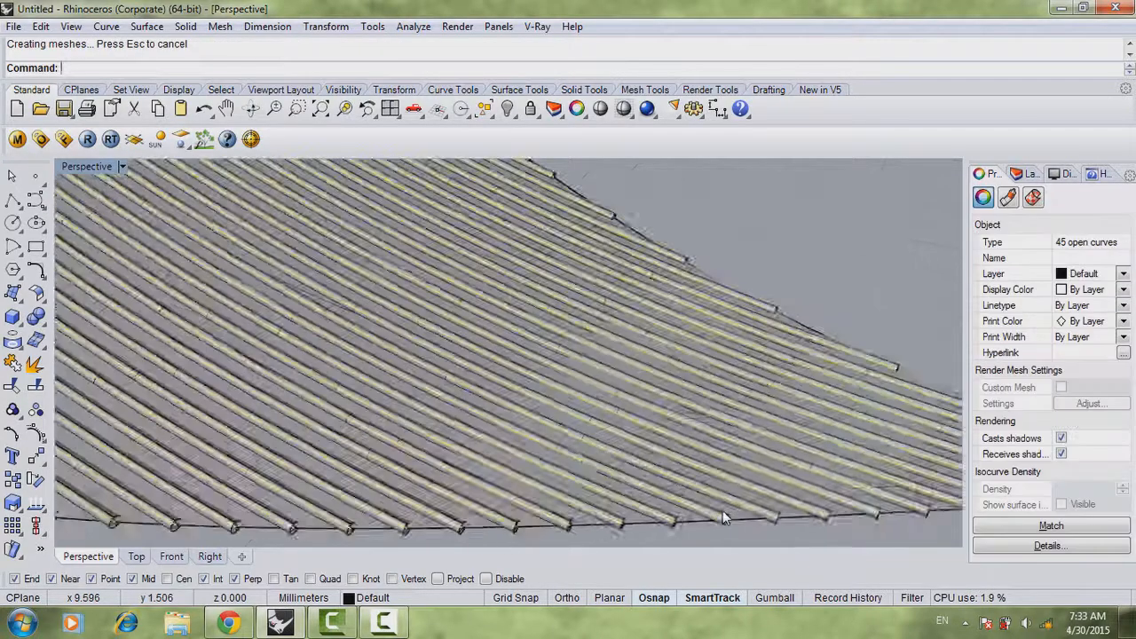
scroll(723, 510, down, 6)
right_drag(723, 511, 748, 494)
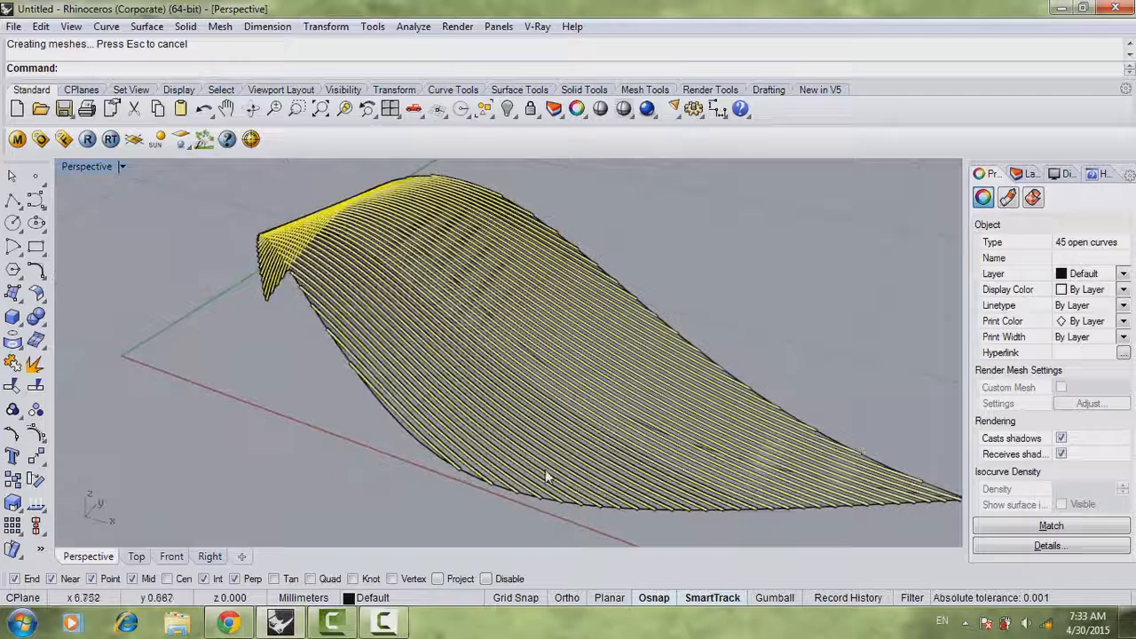
scroll(795, 437, up, 4)
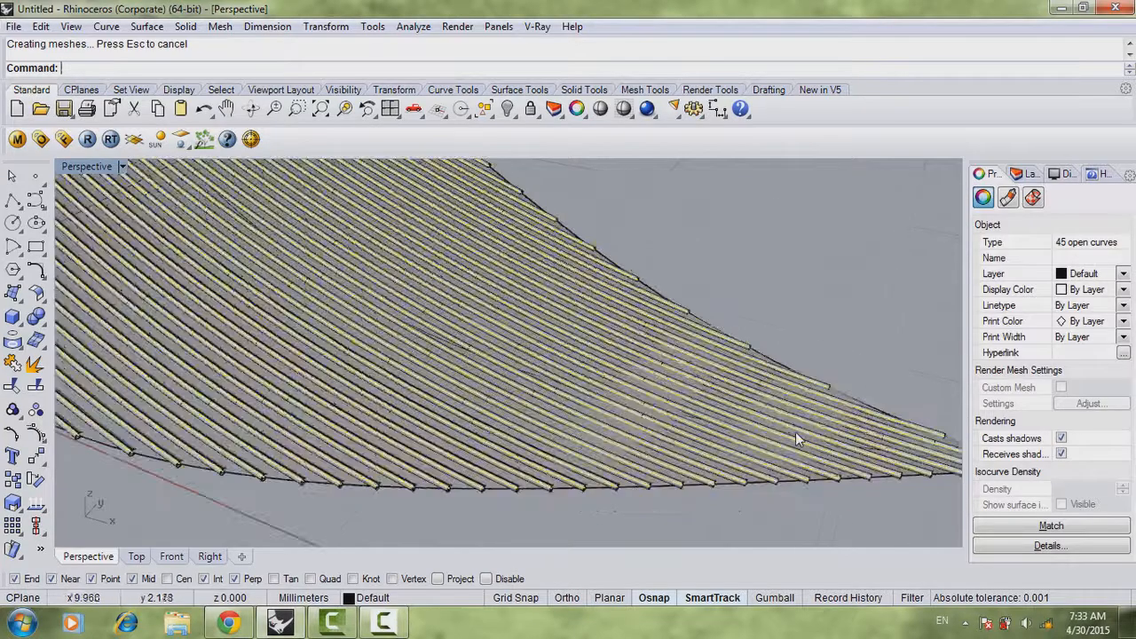
scroll(796, 433, up, 4)
scroll(796, 434, down, 4)
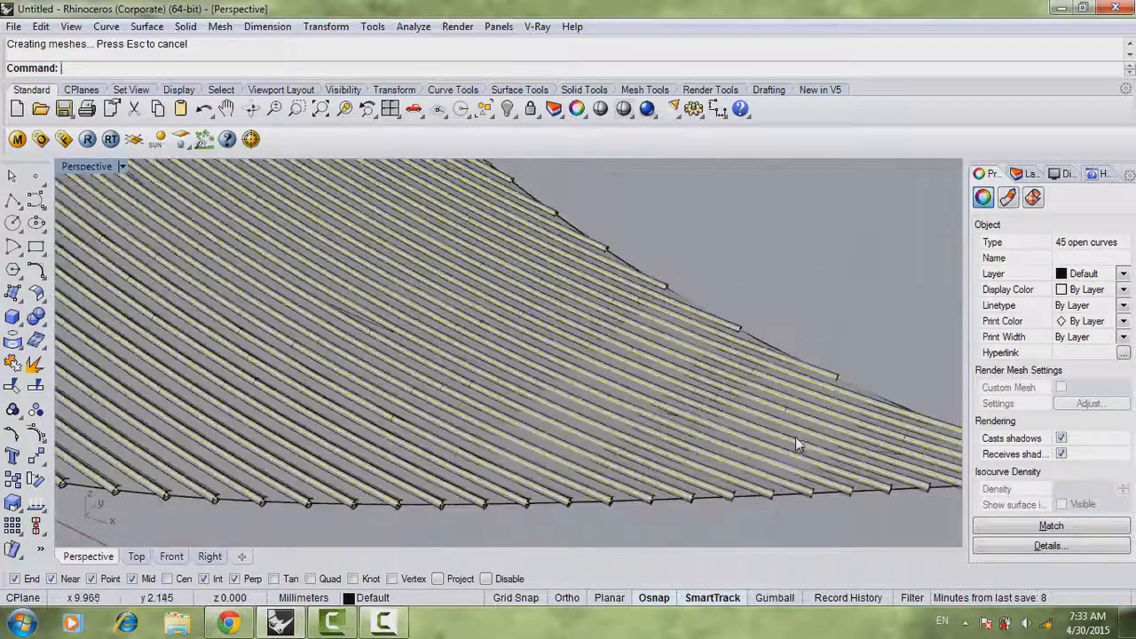
scroll(796, 438, down, 4)
key(Escape)
scroll(768, 464, up, 8)
click(654, 452)
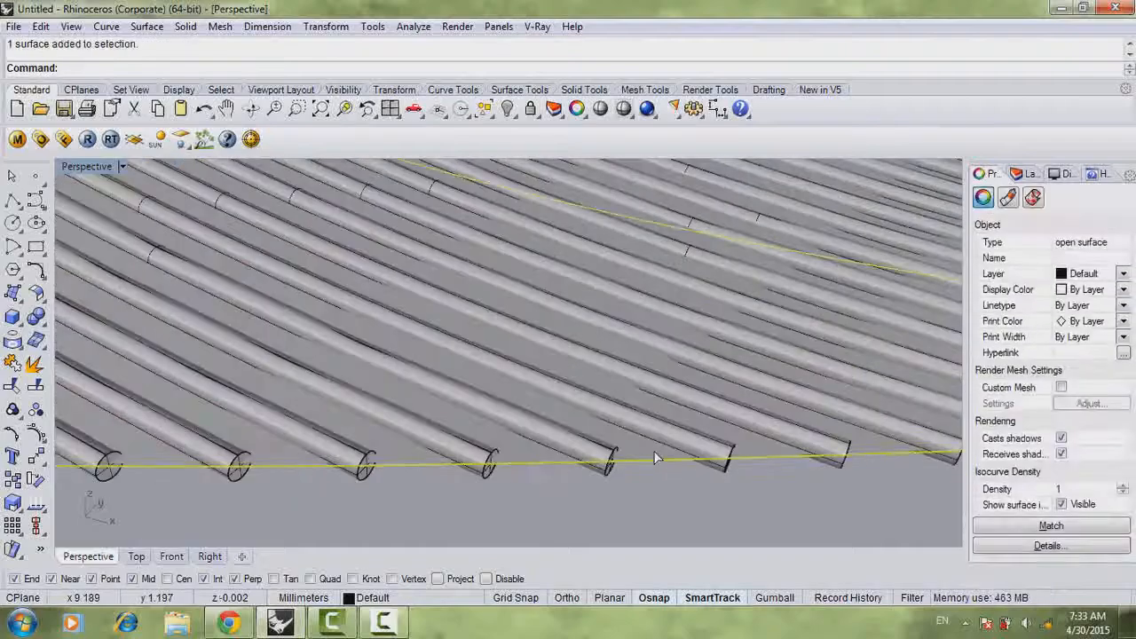
key(Delete)
- Undo the surface deletion, the pipes and the contours, and deselect the surface
scroll(583, 459, down, 5)
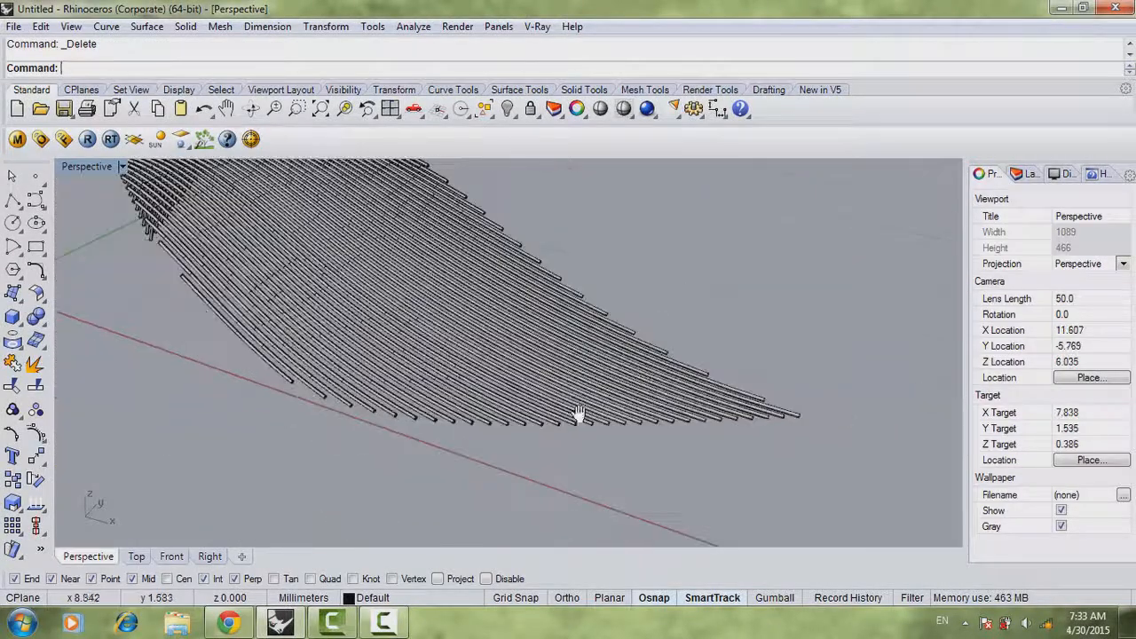
right_drag(578, 415, 621, 431)
scroll(657, 409, down, 6)
key(ctrl+z)
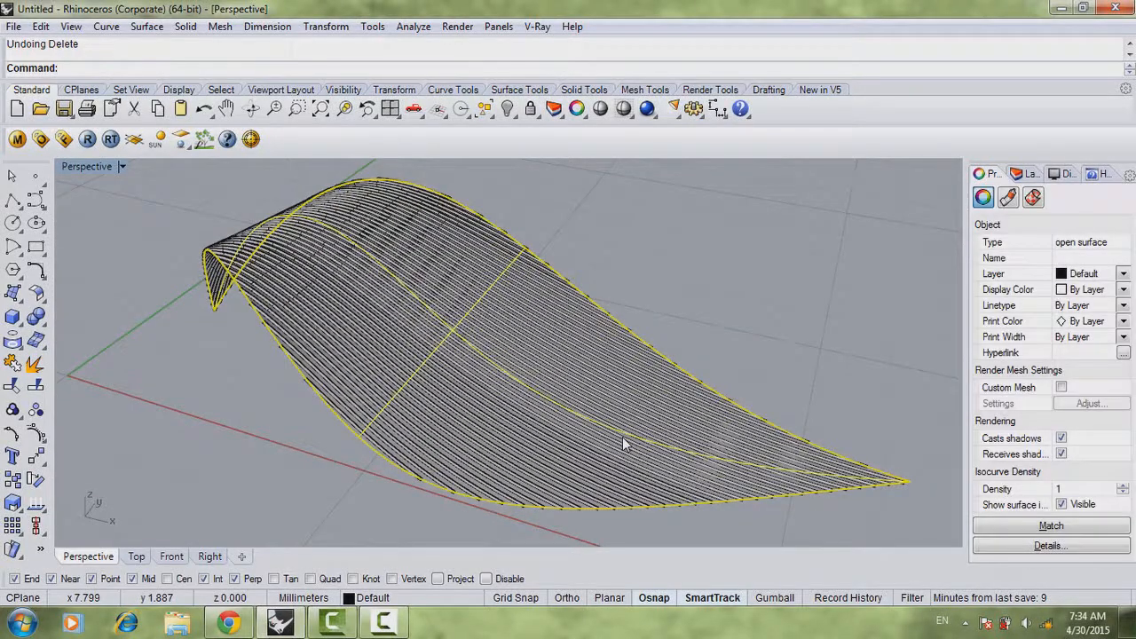
key(ctrl+z)
key(ctrl+z)
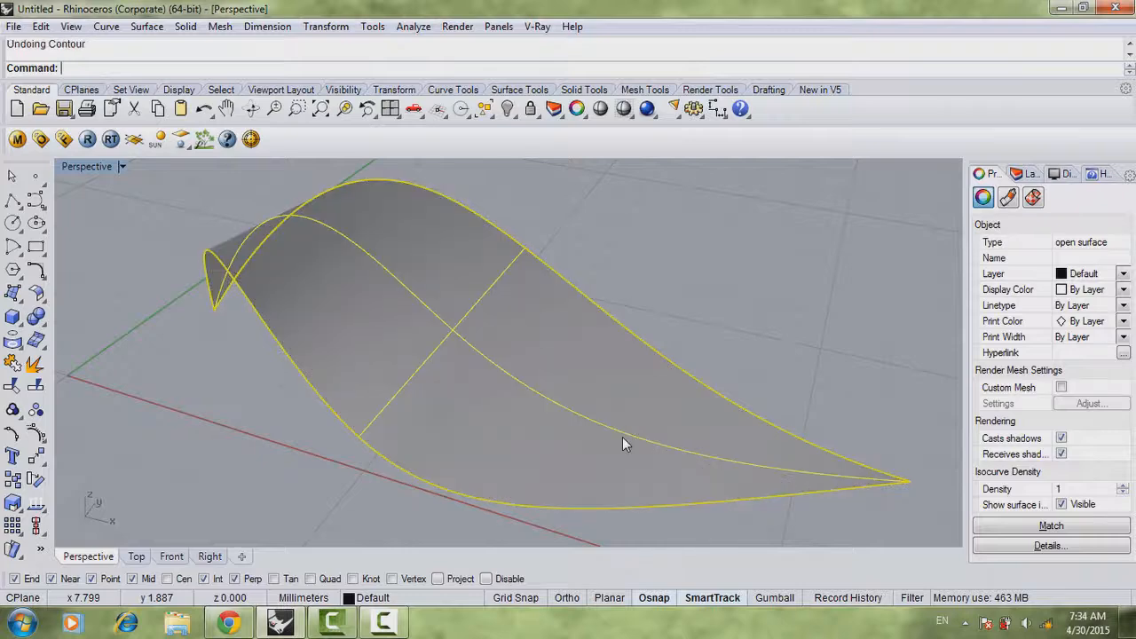
key(Escape)
shift+right_drag(602, 443, 525, 451)
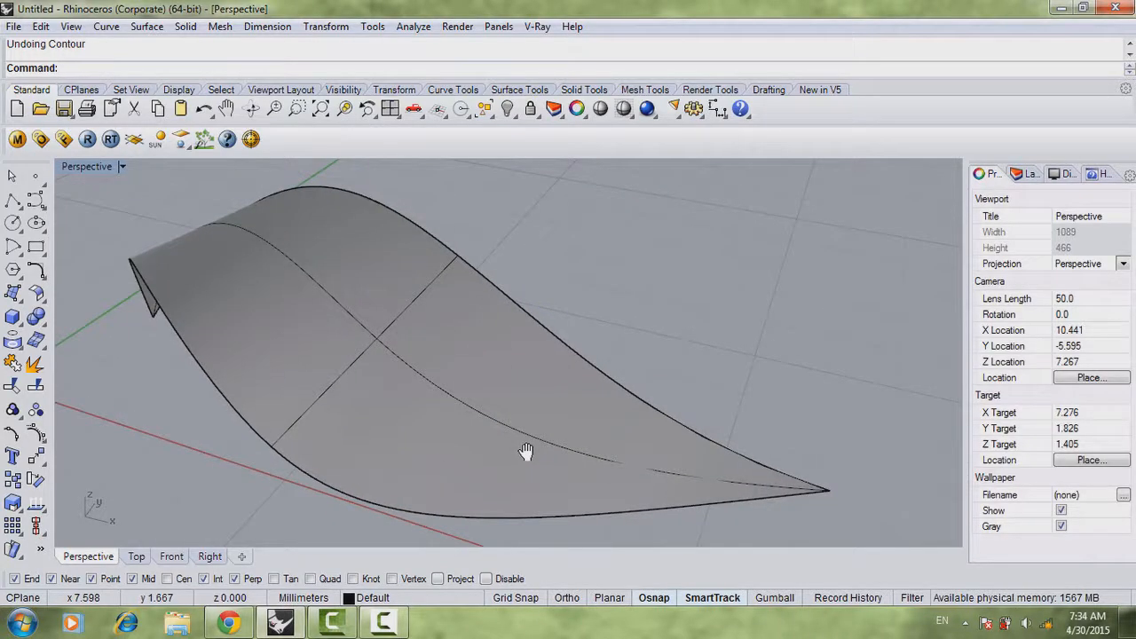
- Launch Grasshopper, dismiss its loading errors report and create a new empty document
text(Grasshopper)
key(Return)
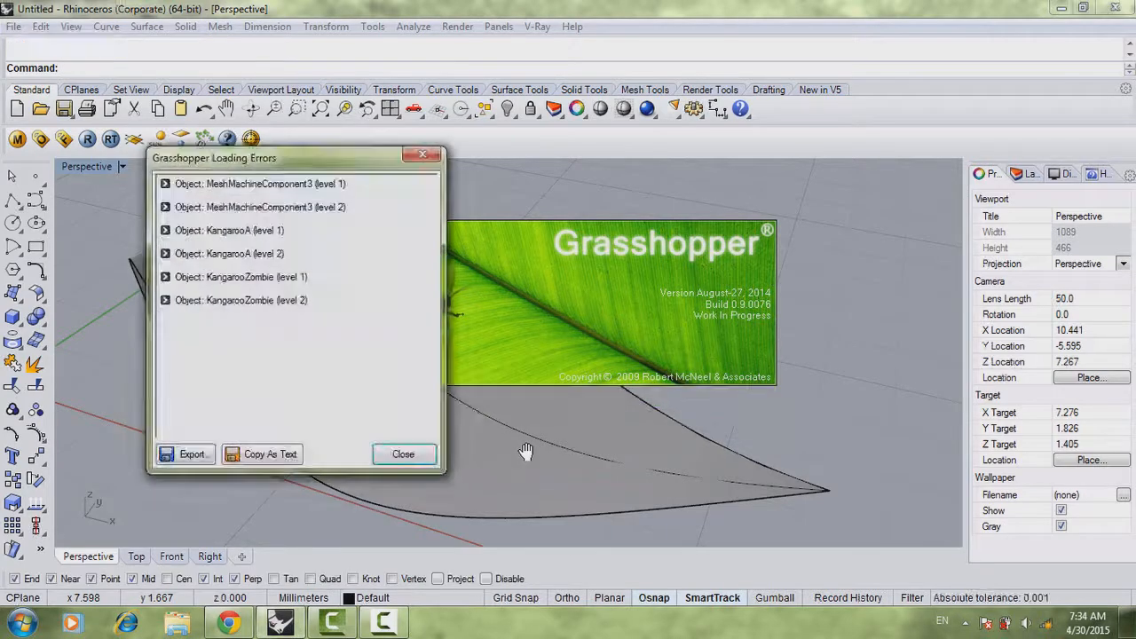
click(402, 454)
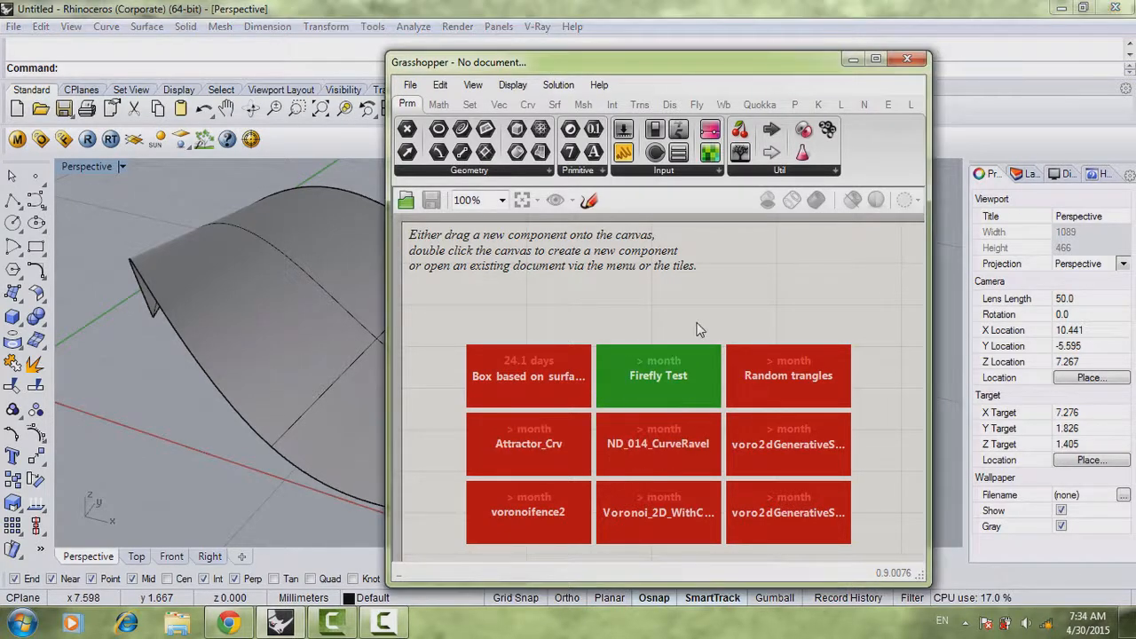
click(410, 85)
click(444, 104)
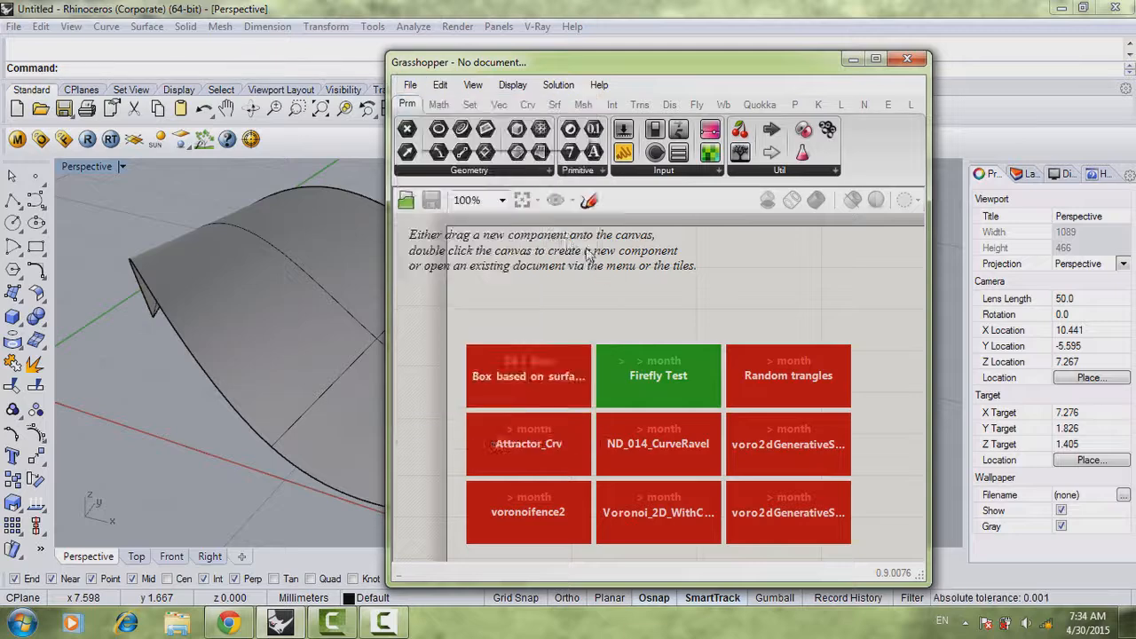
- Add the Contour component for Breps or meshes to the canvas and place it with free space on its input side
shift+right_drag(373, 330, 382, 406)
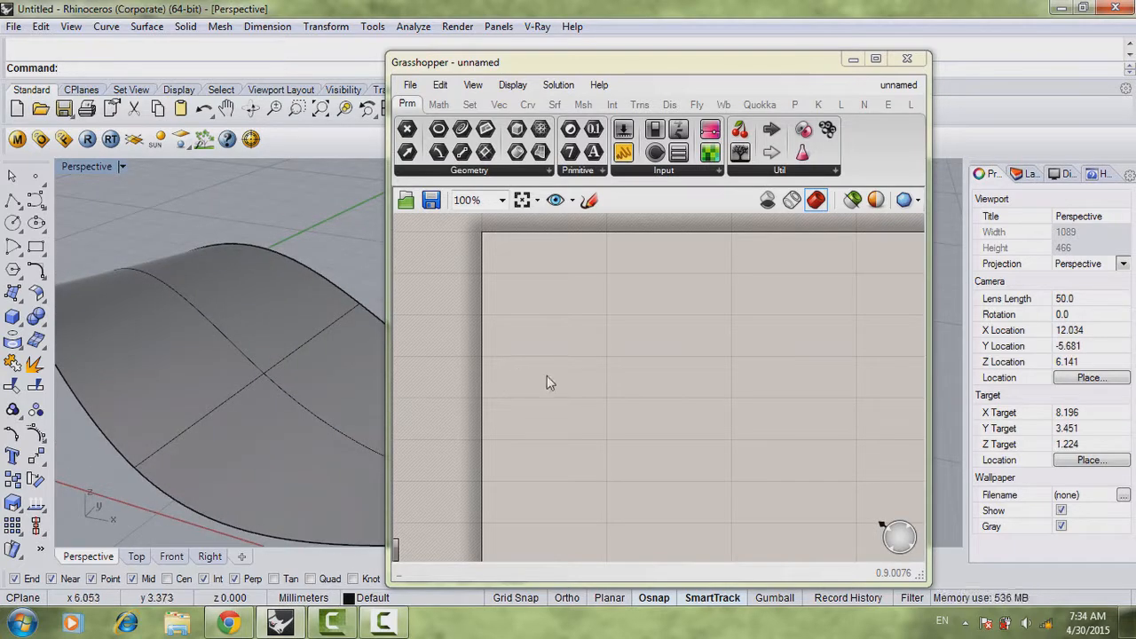
right_drag(545, 381, 517, 376)
right_drag(299, 387, 350, 388)
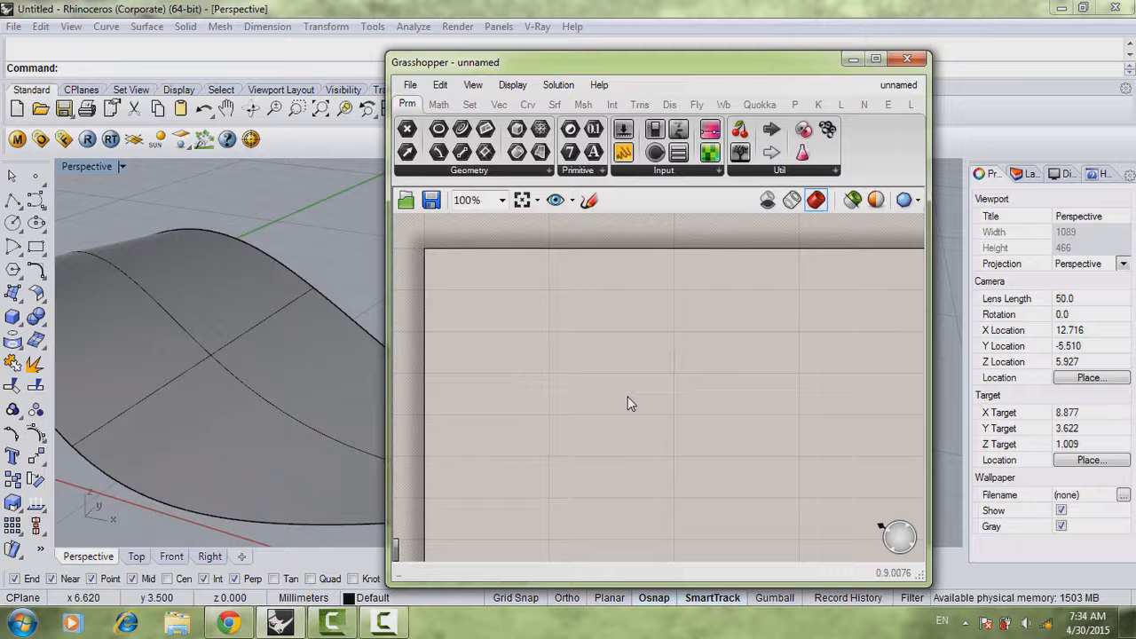
double_click(600, 409)
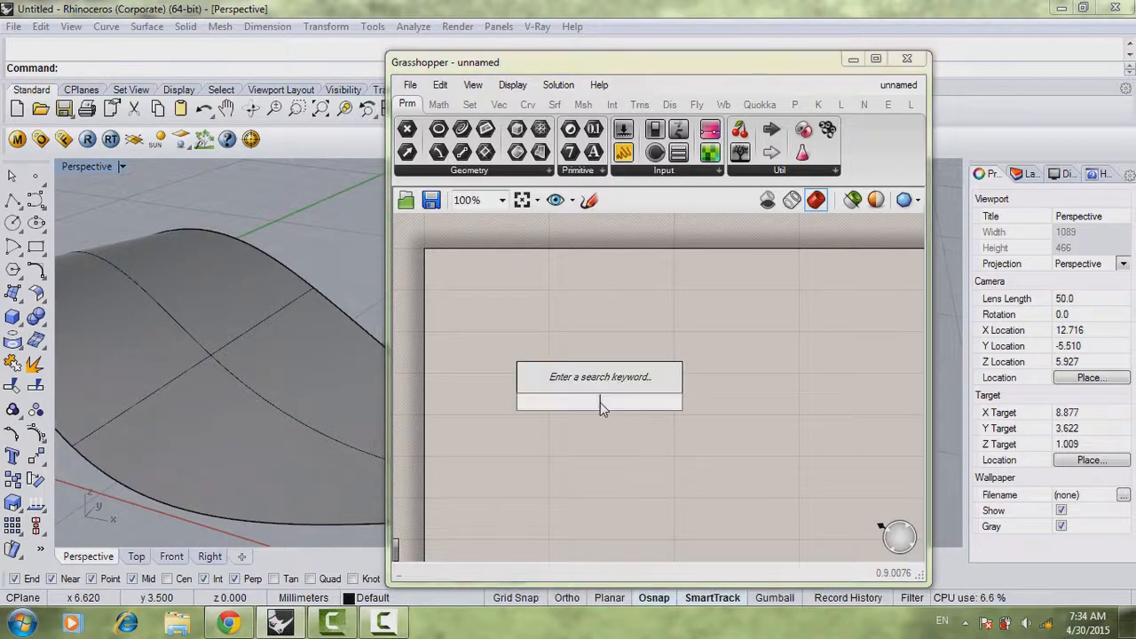
text(cont)
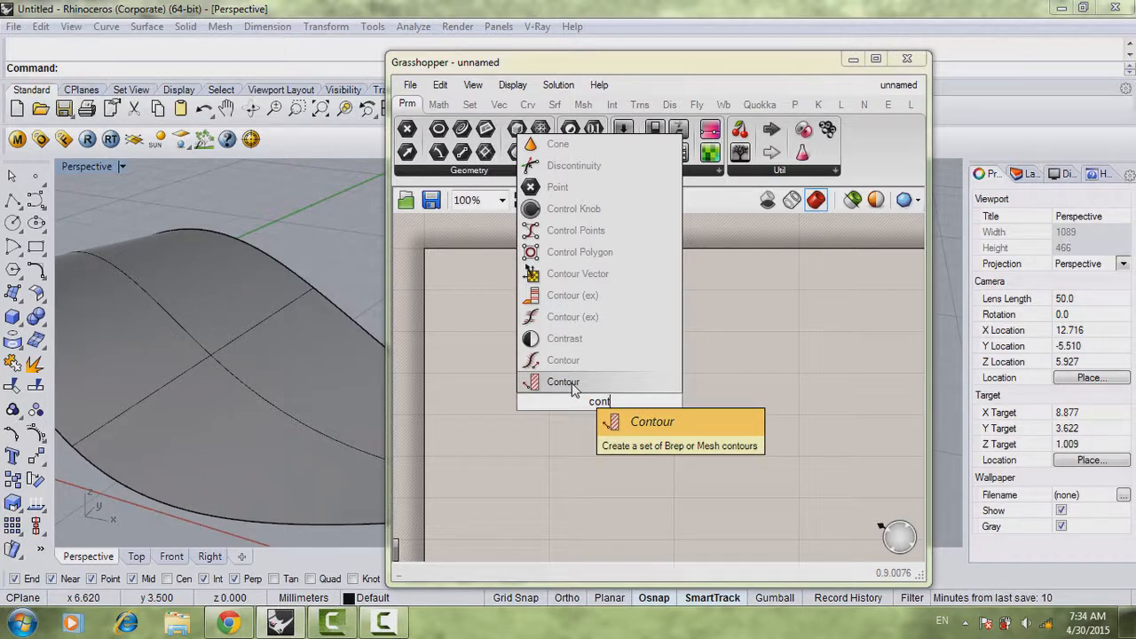
click(572, 384)
drag(605, 411, 673, 389)
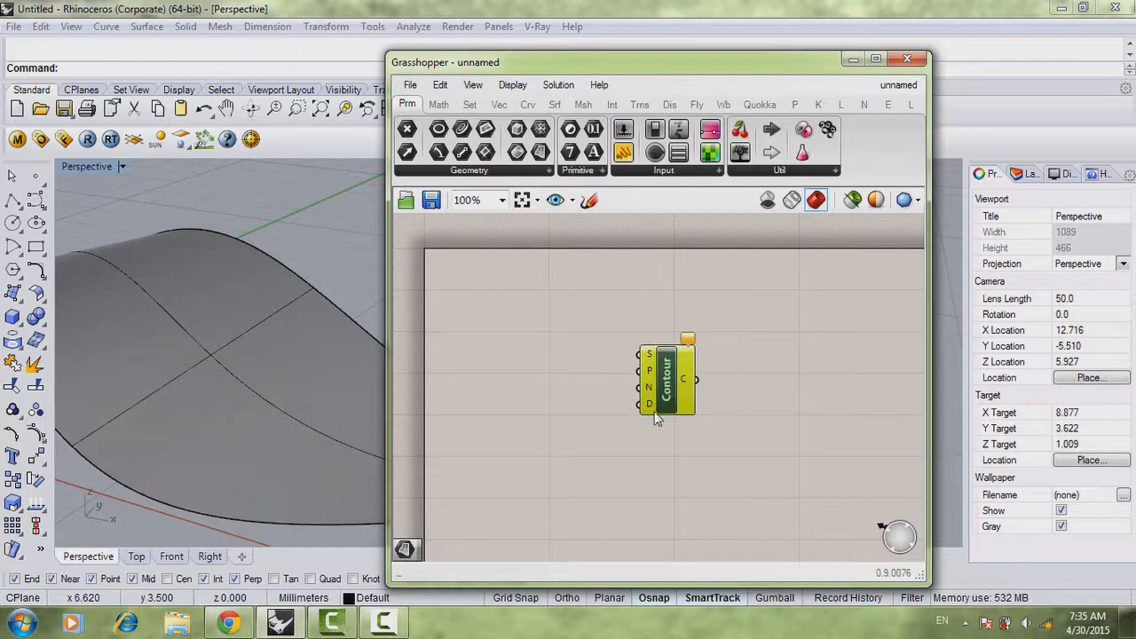
click(655, 419)
right_drag(325, 411, 373, 302)
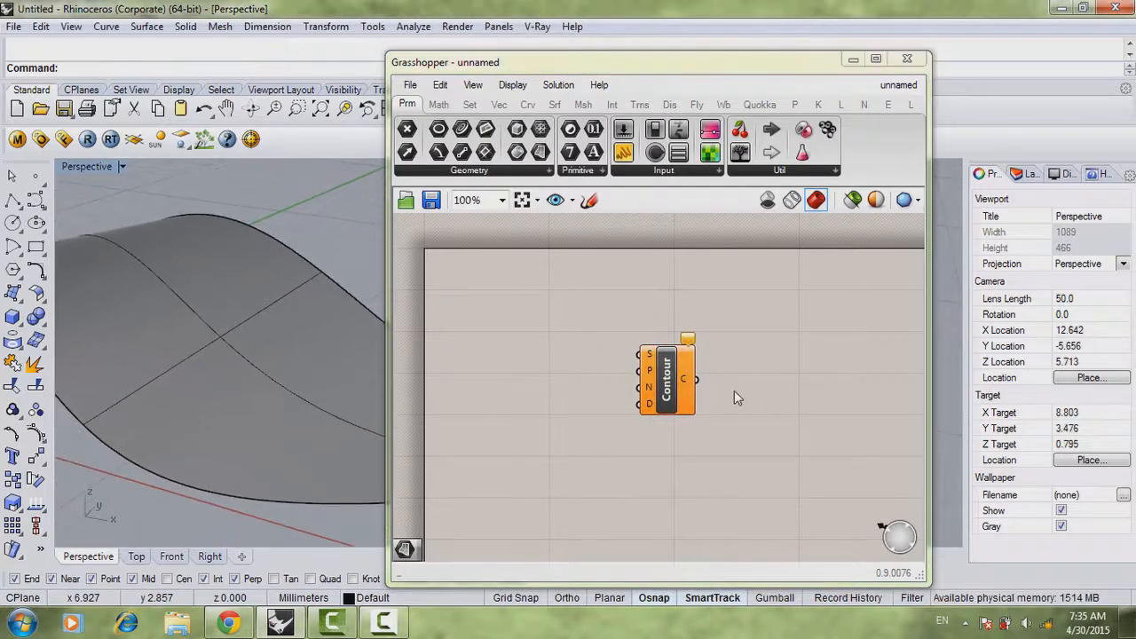
- Examine the Contour component's Shape, Direction and Distance inputs and the leaf surface they apply to
click(652, 401)
scroll(654, 402, up, 1)
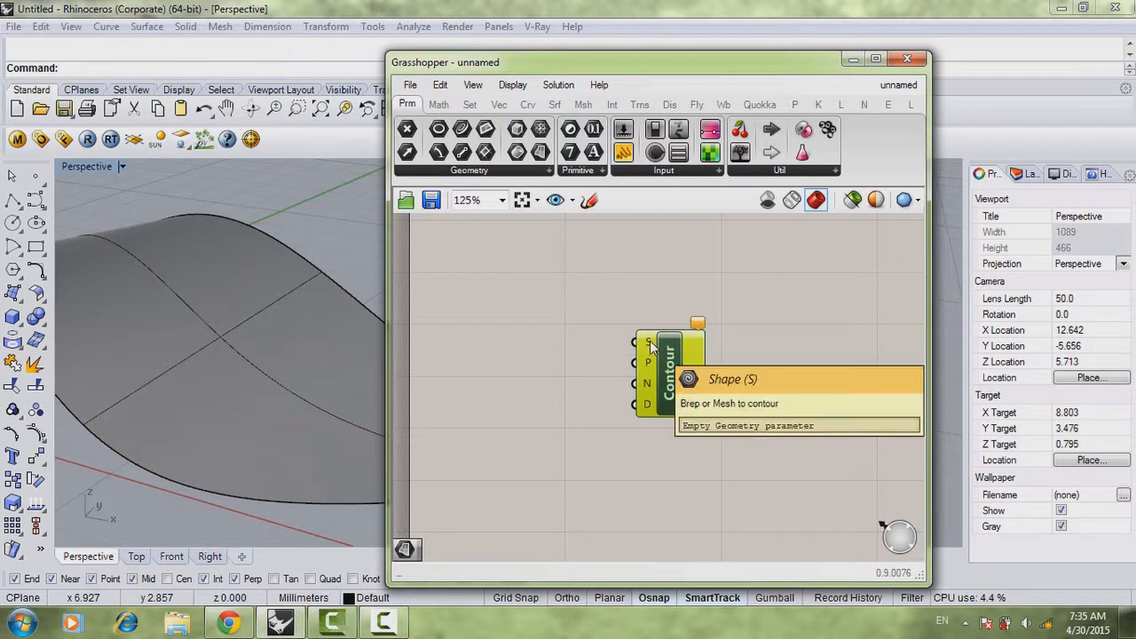
mouse_move(650, 385)
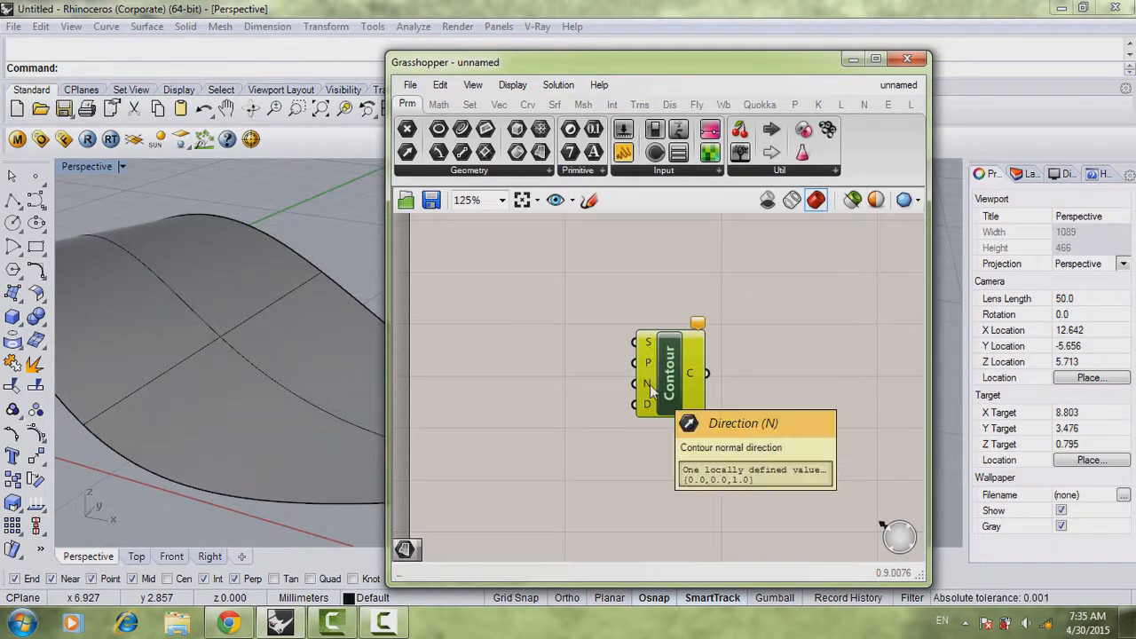
mouse_move(647, 407)
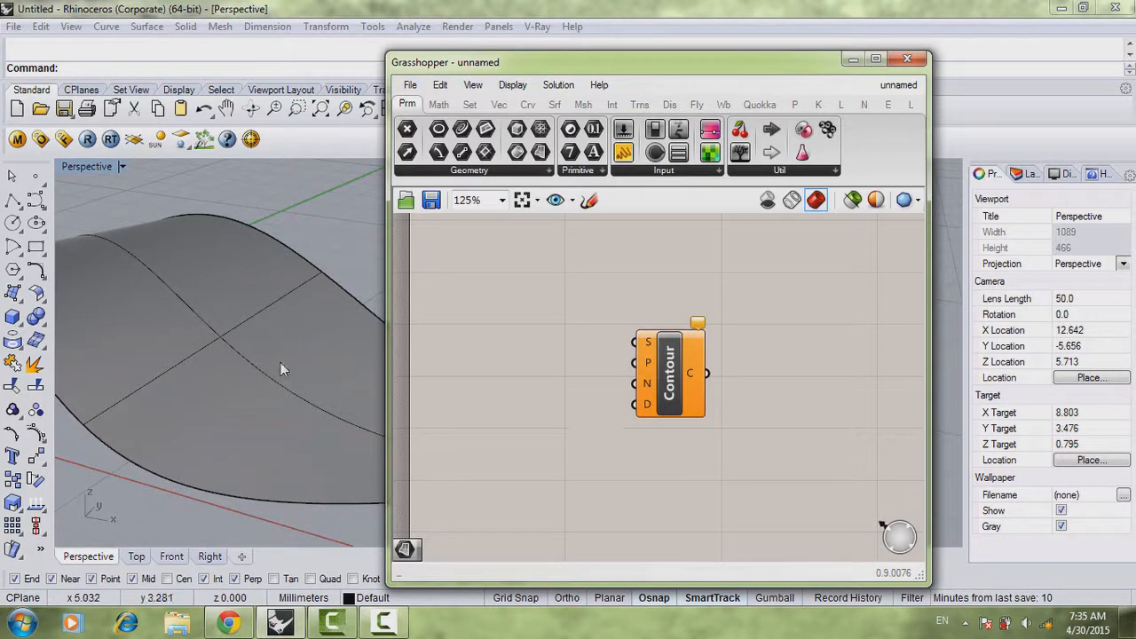
scroll(296, 353, down, 2)
scroll(284, 350, up, 2)
right_drag(259, 349, 255, 363)
scroll(254, 362, down, 4)
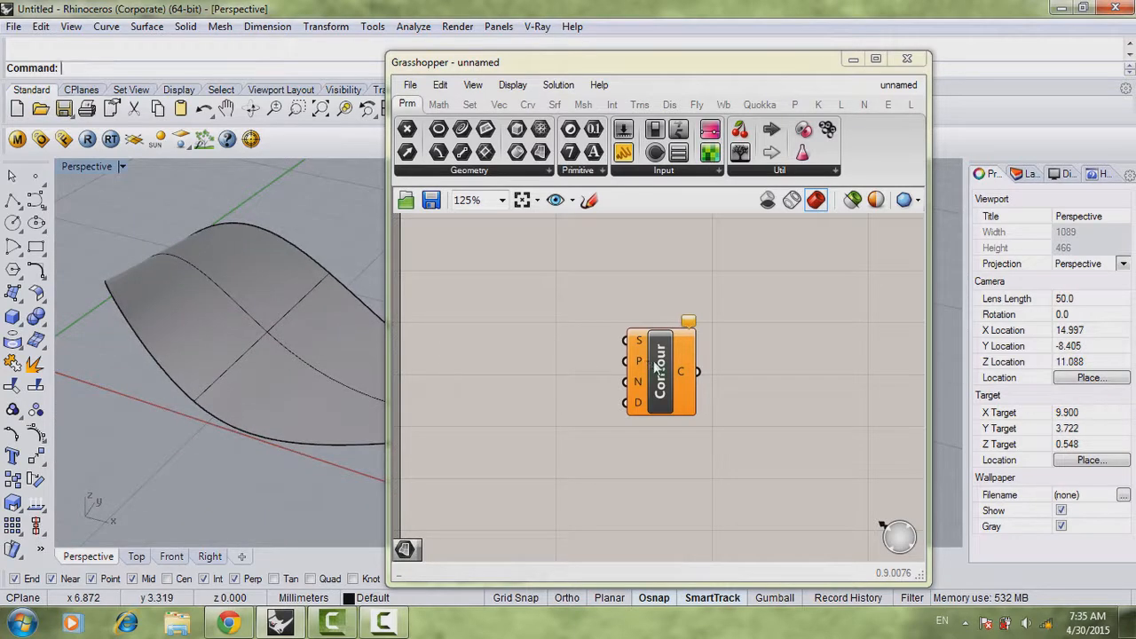
- Add a Surface parameter on the input side of the Contour component and reference the leaf surface in it
drag(656, 367, 683, 363)
double_click(497, 404)
text(su)
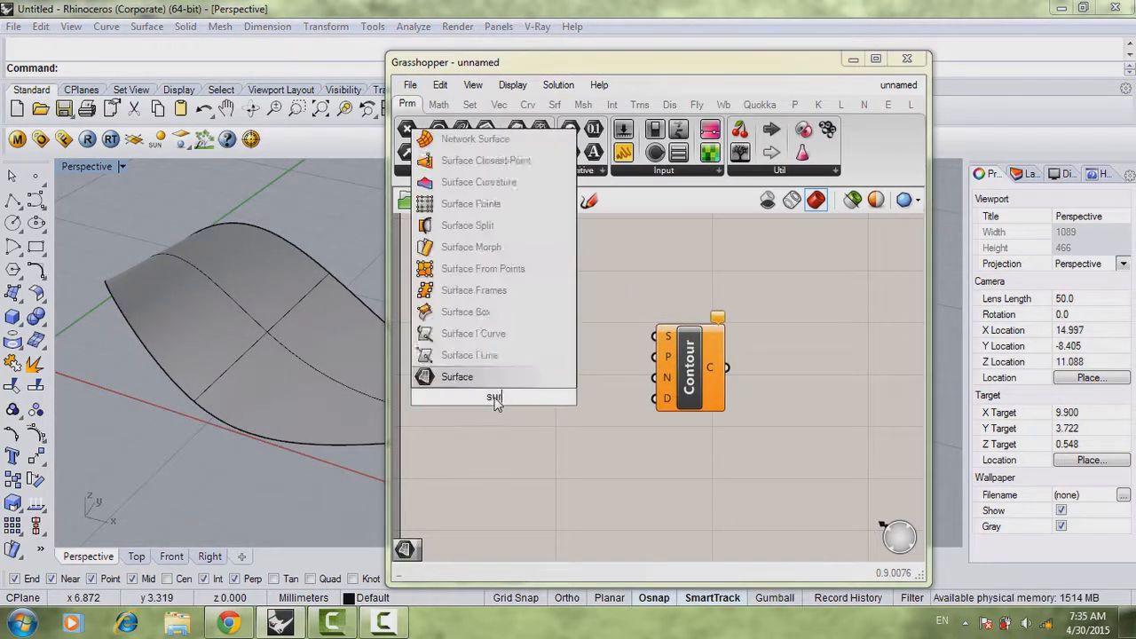
text(rface)
key(Return)
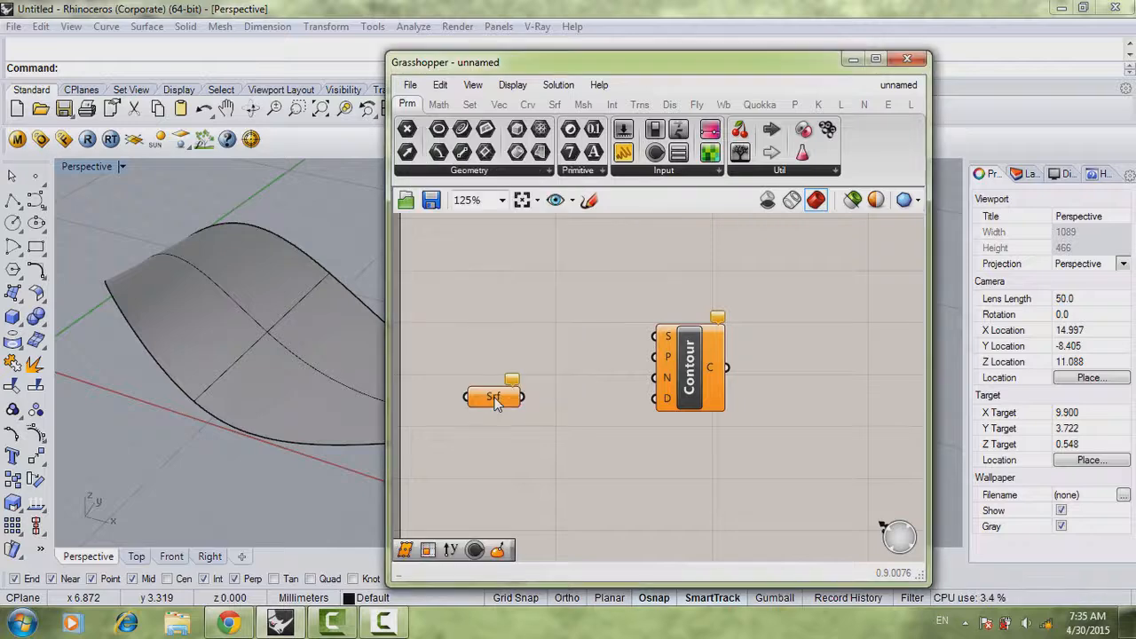
right_click(495, 400)
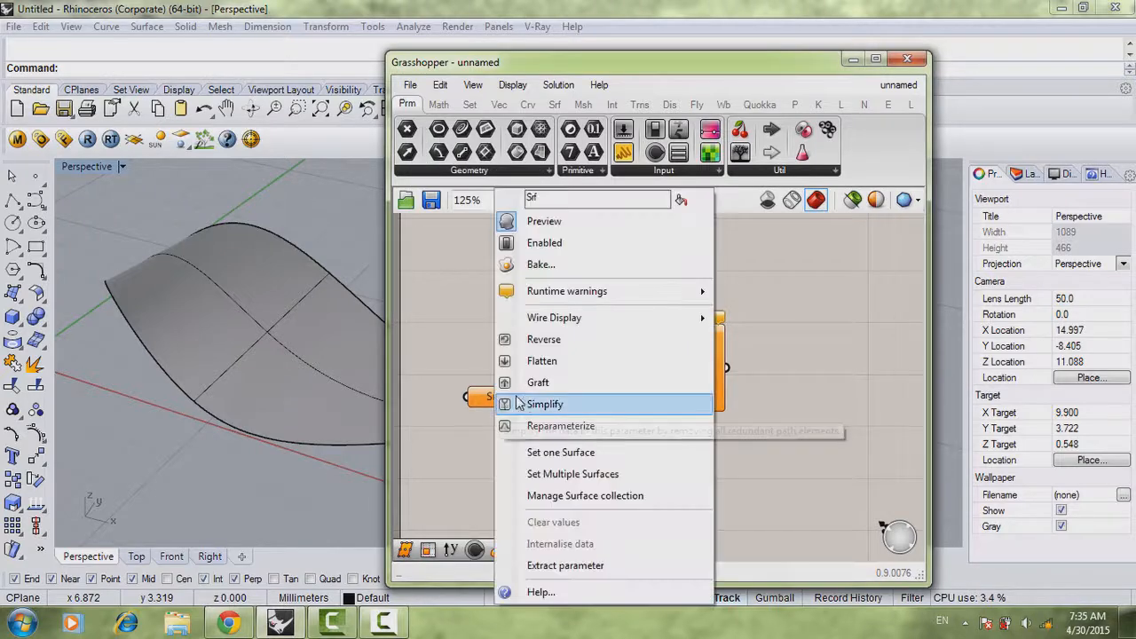
click(555, 452)
click(325, 361)
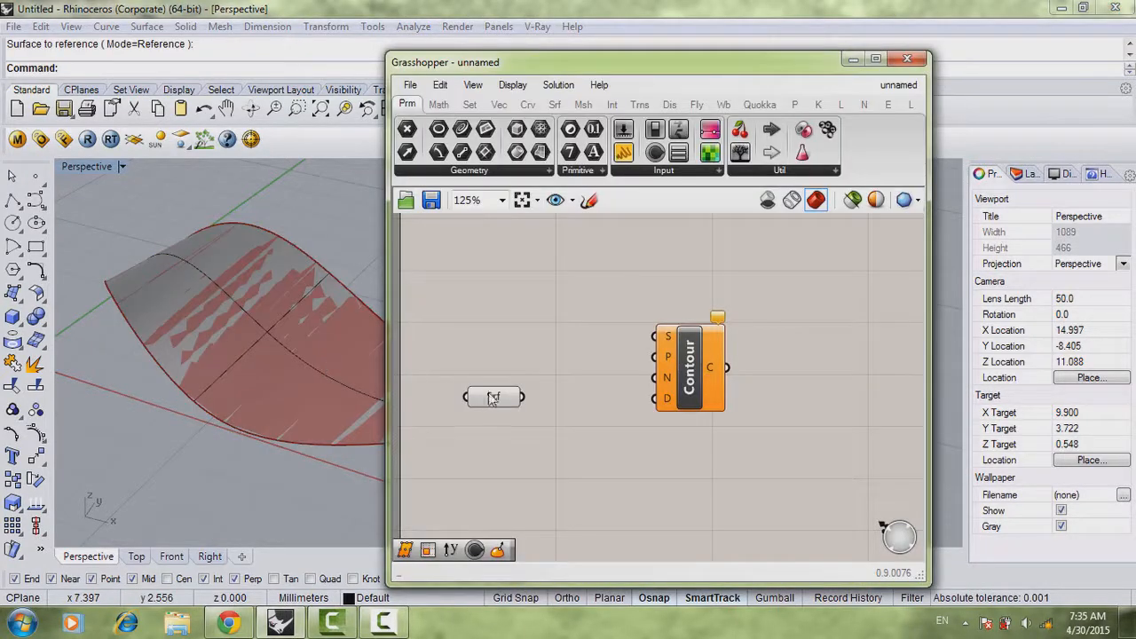
- Connect the Surface parameter to Contour's Shape input and place it above and ahead of the component
drag(494, 397, 664, 338)
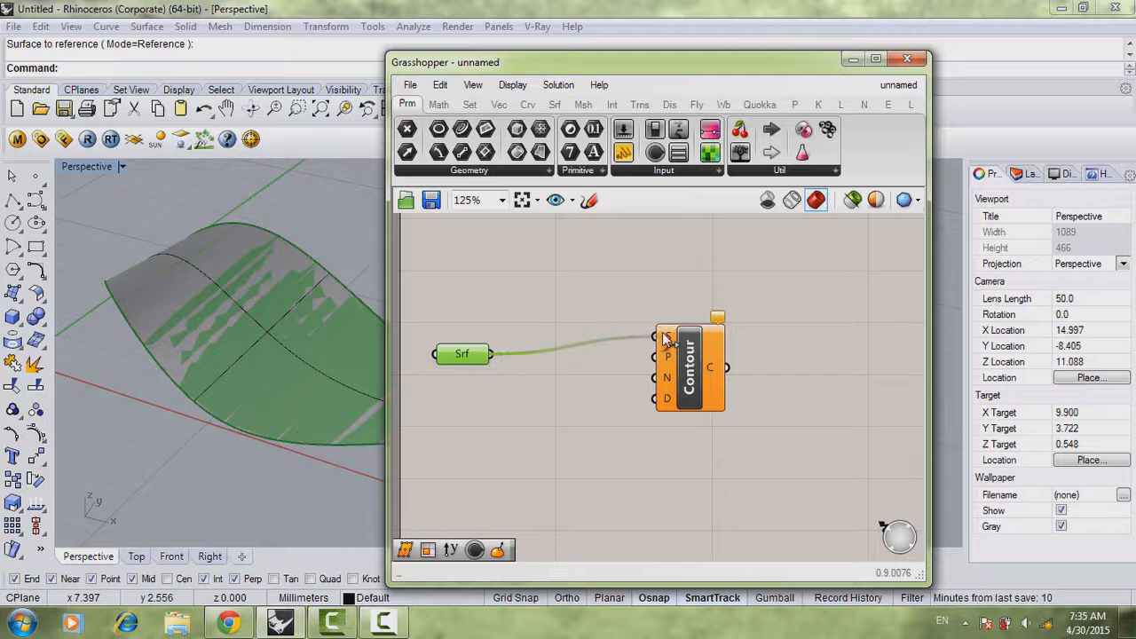
drag(453, 356, 473, 310)
click(593, 406)
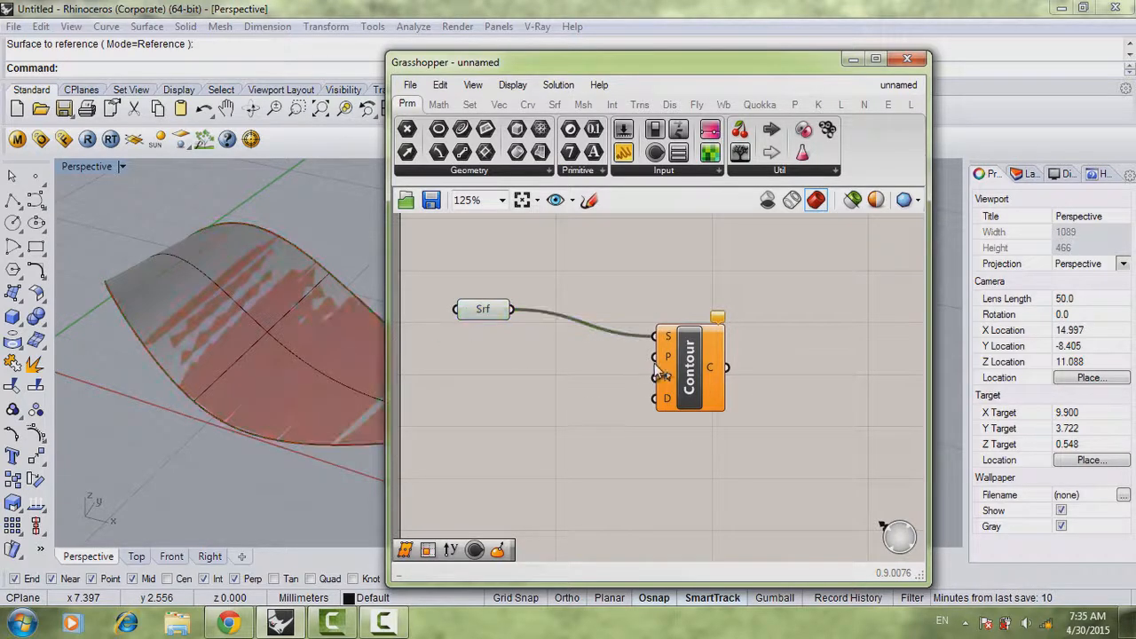
- Place a Rhino point object on the leaf surface's pointed tip
mouse_move(668, 358)
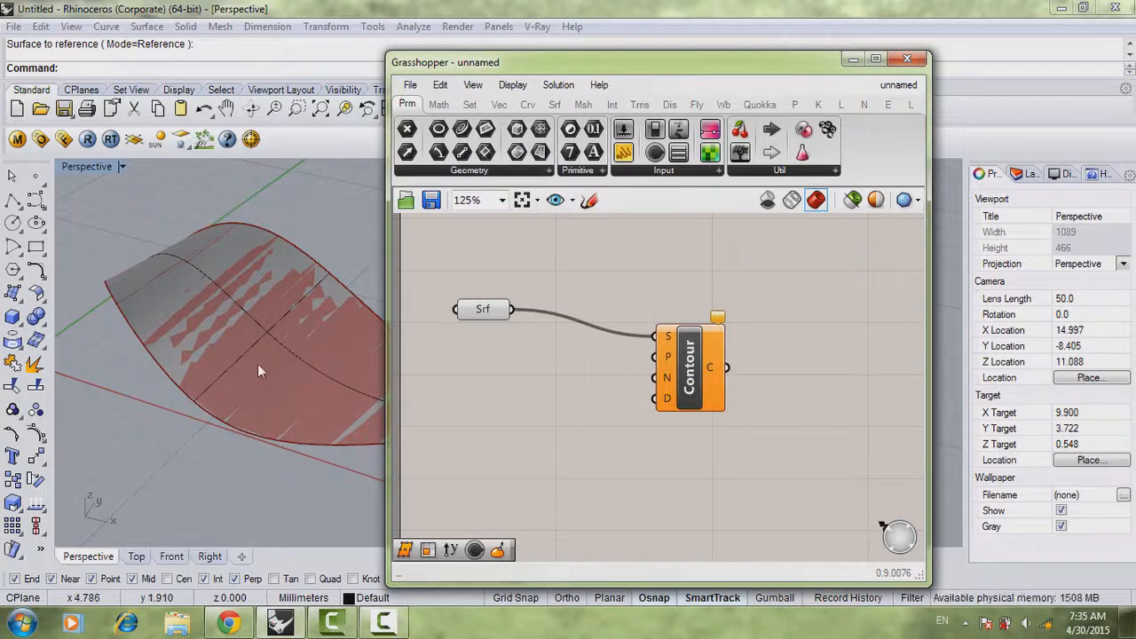
scroll(258, 371, down, 2)
scroll(534, 374, up, 2)
right_drag(534, 374, 749, 375)
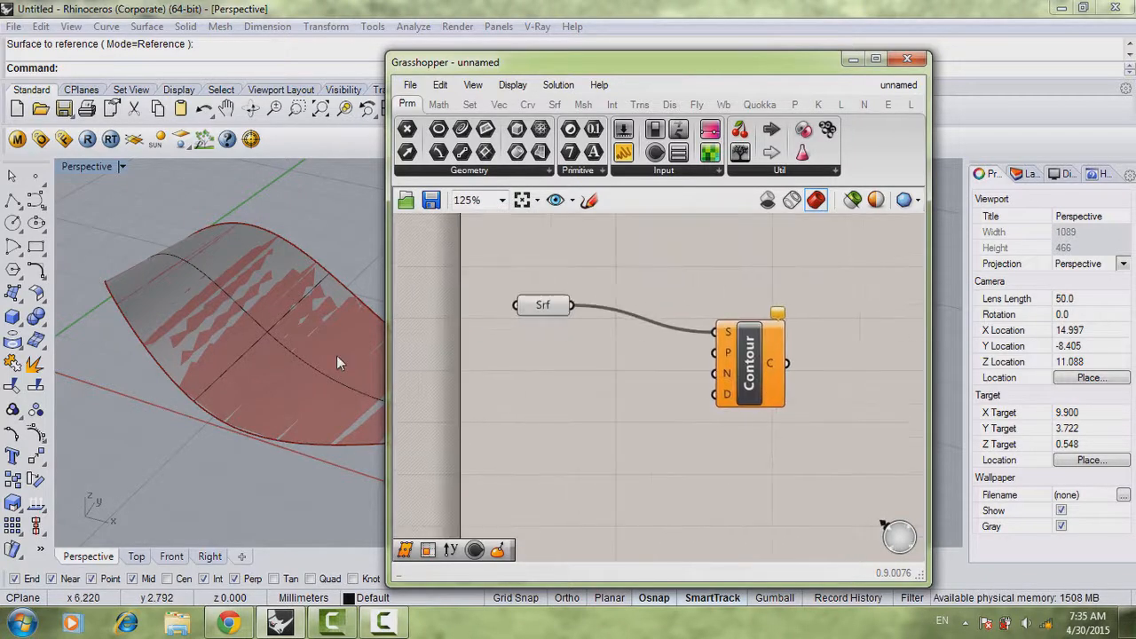
shift+right_drag(349, 372, 236, 367)
click(35, 176)
scroll(326, 379, down, 1)
click(346, 407)
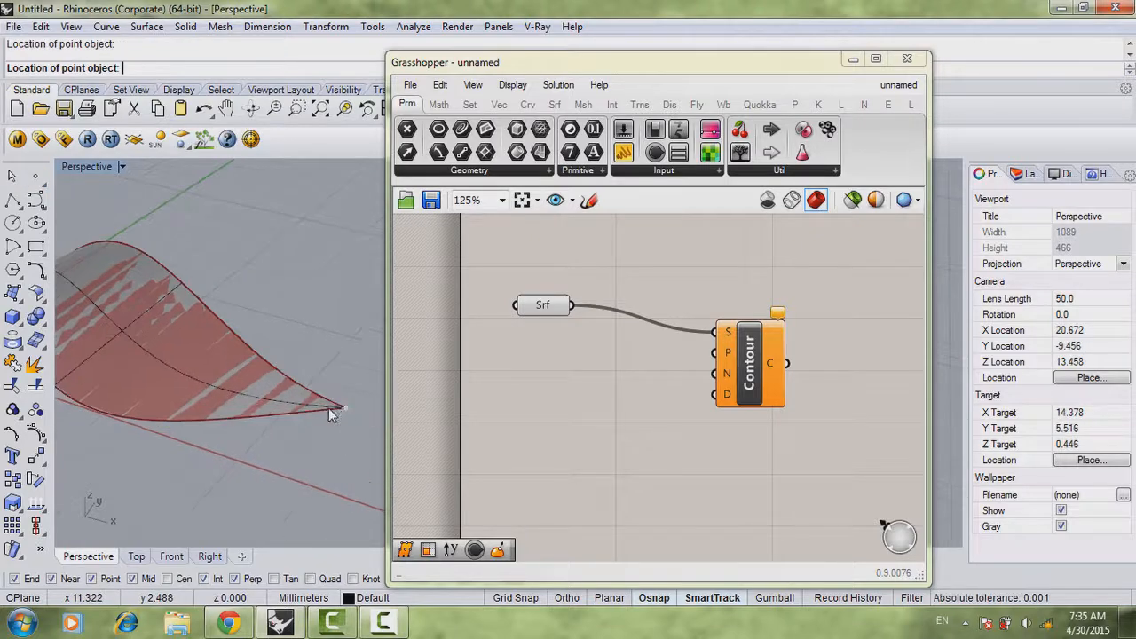
- Add a Point parameter, reference the point object at the surface tip and connect it to Contour's P input
double_click(513, 377)
text(point)
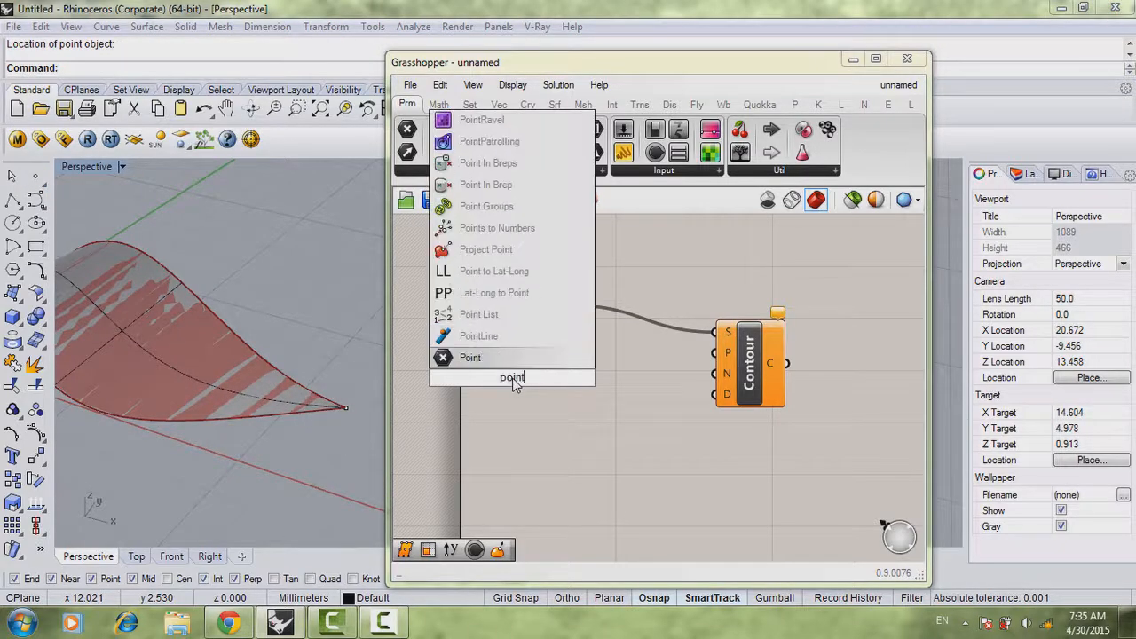
key(Return)
right_click(512, 378)
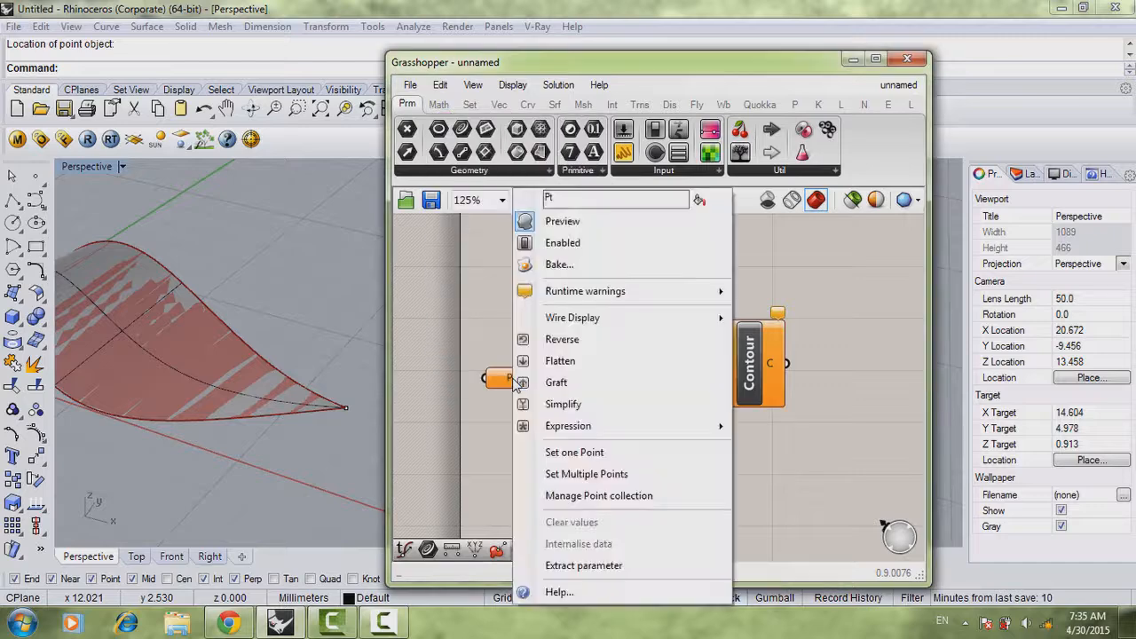
click(575, 452)
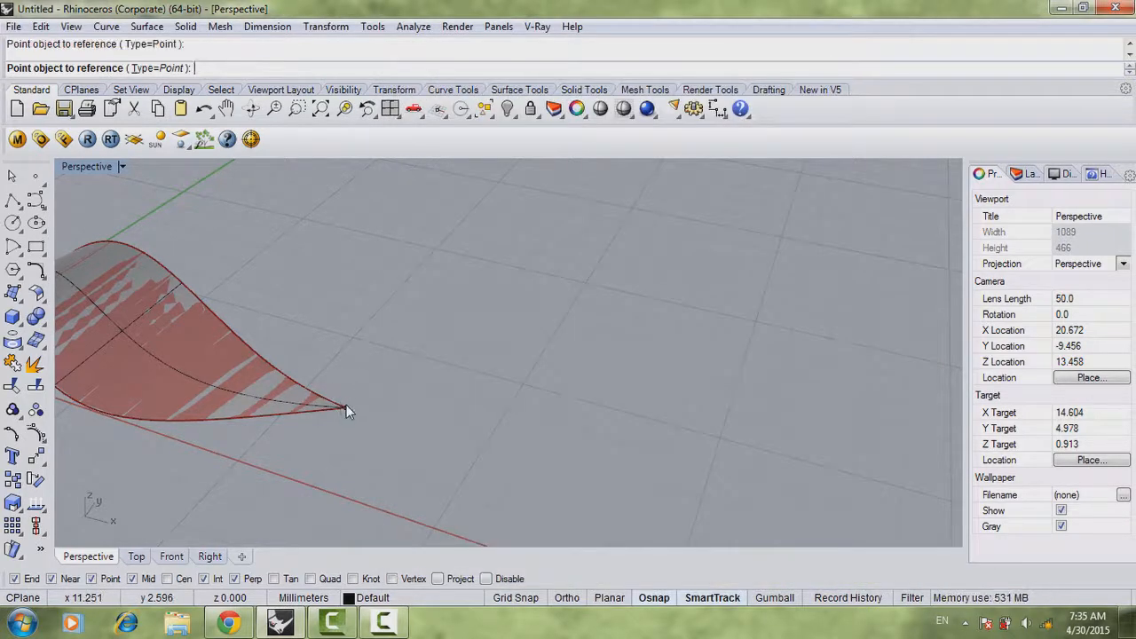
click(345, 407)
drag(541, 379, 716, 353)
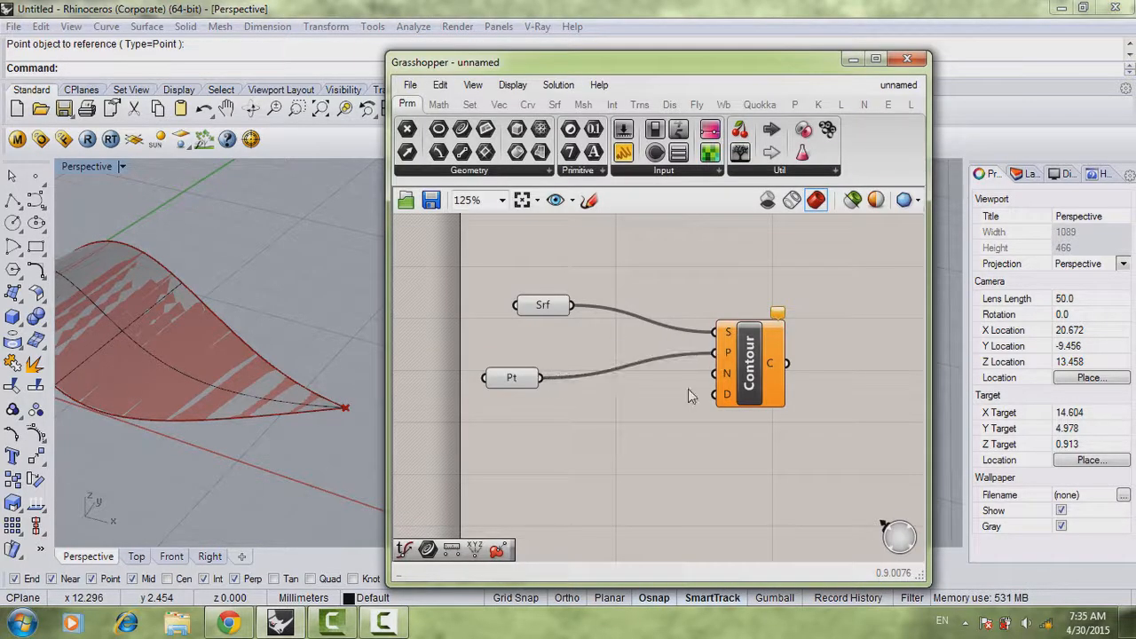
- Delete the Point parameter from the canvas and the point object from the surface tip
click(526, 377)
key(Delete)
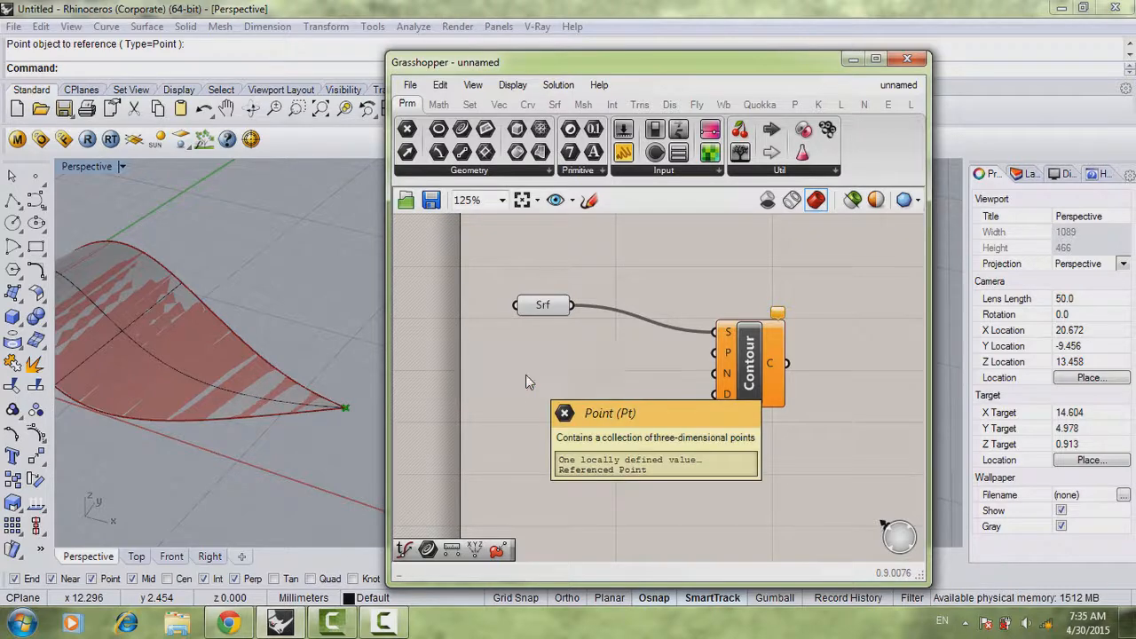
click(346, 407)
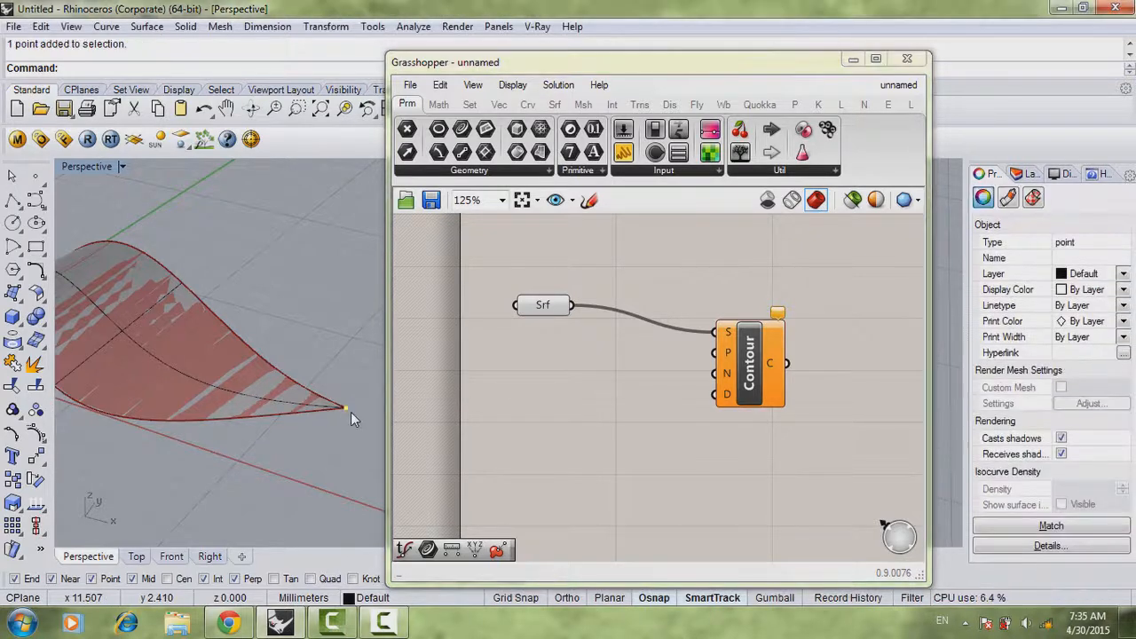
key(Delete)
- Set one point directly in Contour's P input, located at the leaf surface's pointed tip
right_click(725, 352)
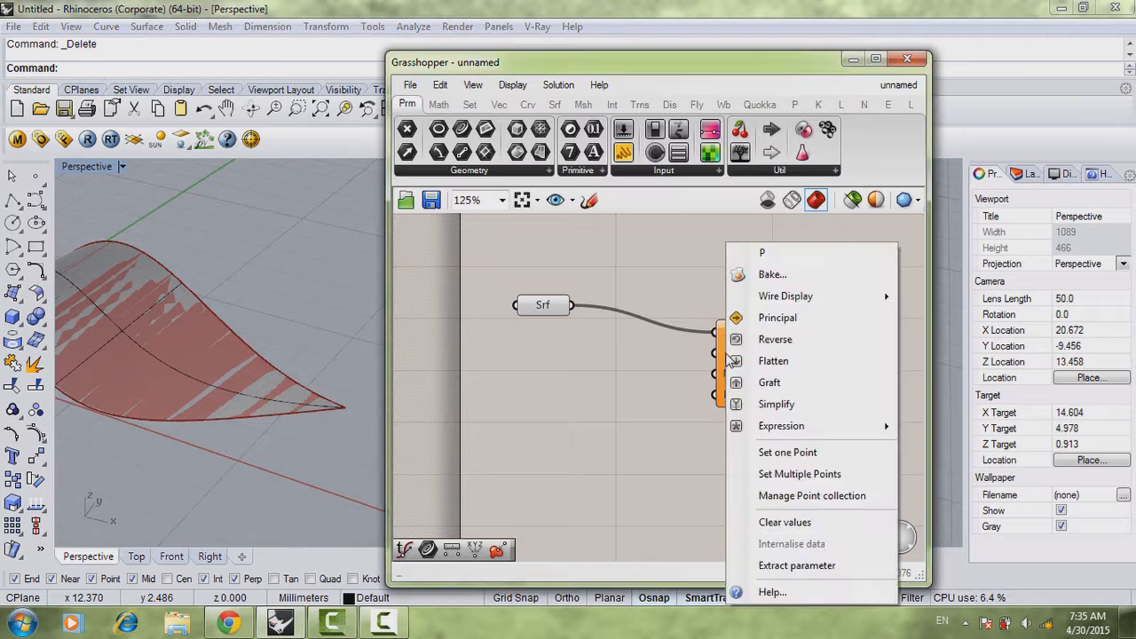
click(787, 454)
click(346, 407)
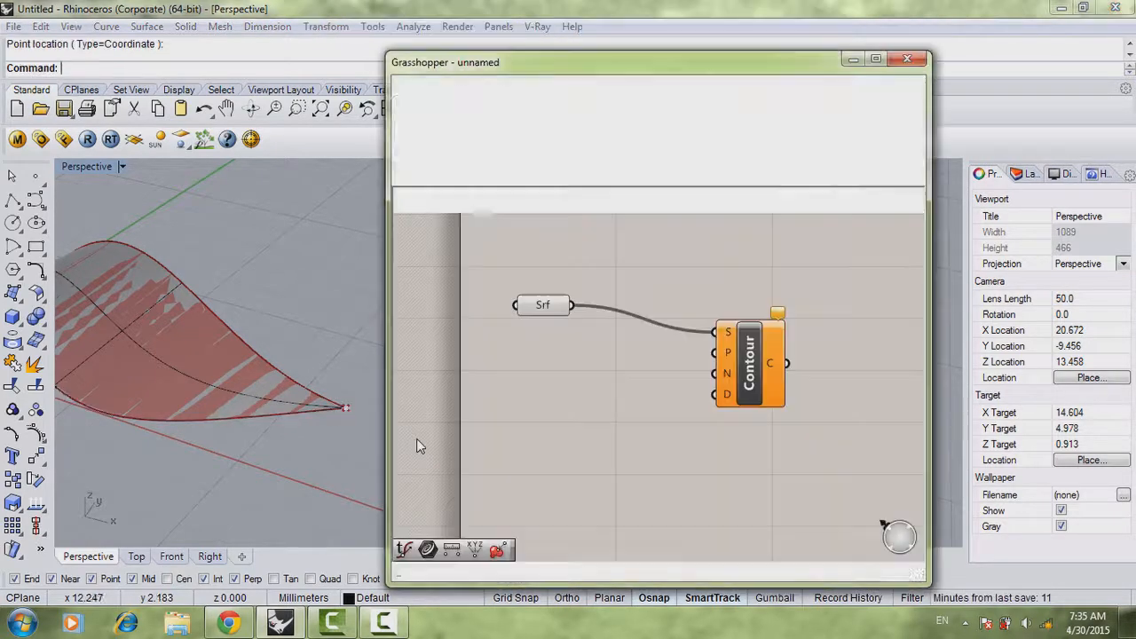
right_drag(362, 410, 391, 416)
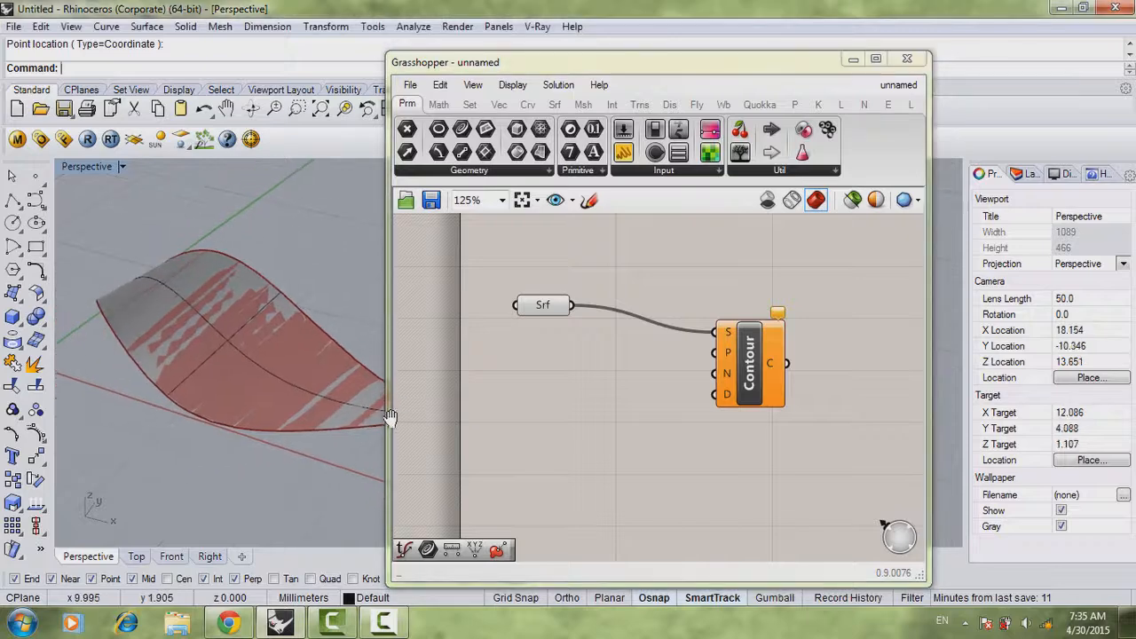
- Add a Unit Y vector component below the Surface parameter and connect it to Contour's Direction input
drag(753, 356, 778, 322)
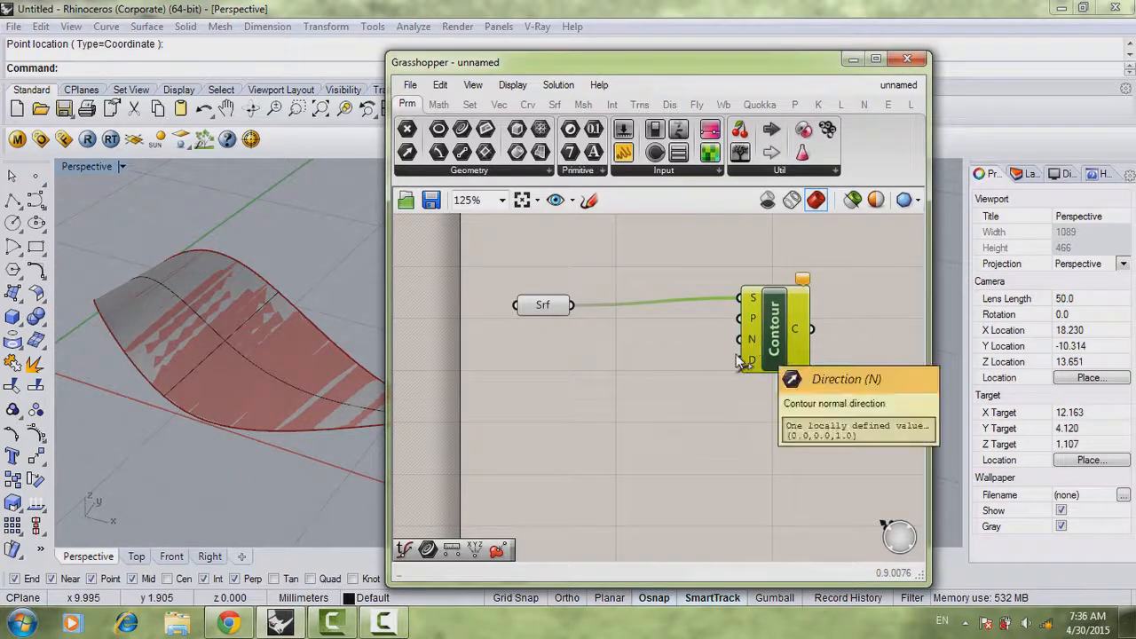
double_click(650, 405)
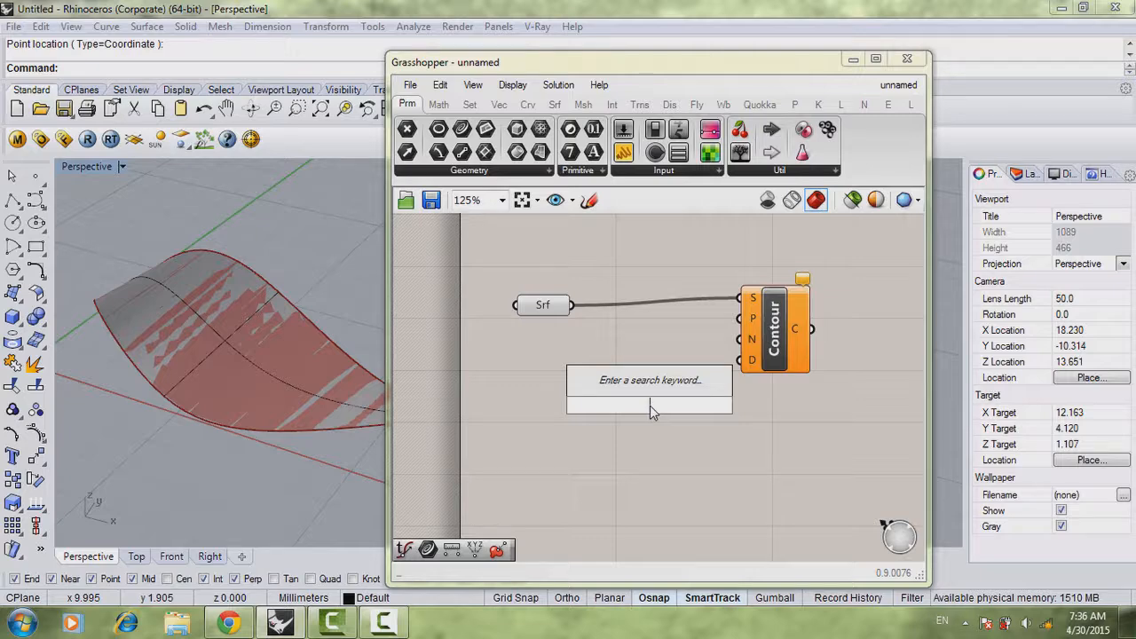
text(y)
key(Return)
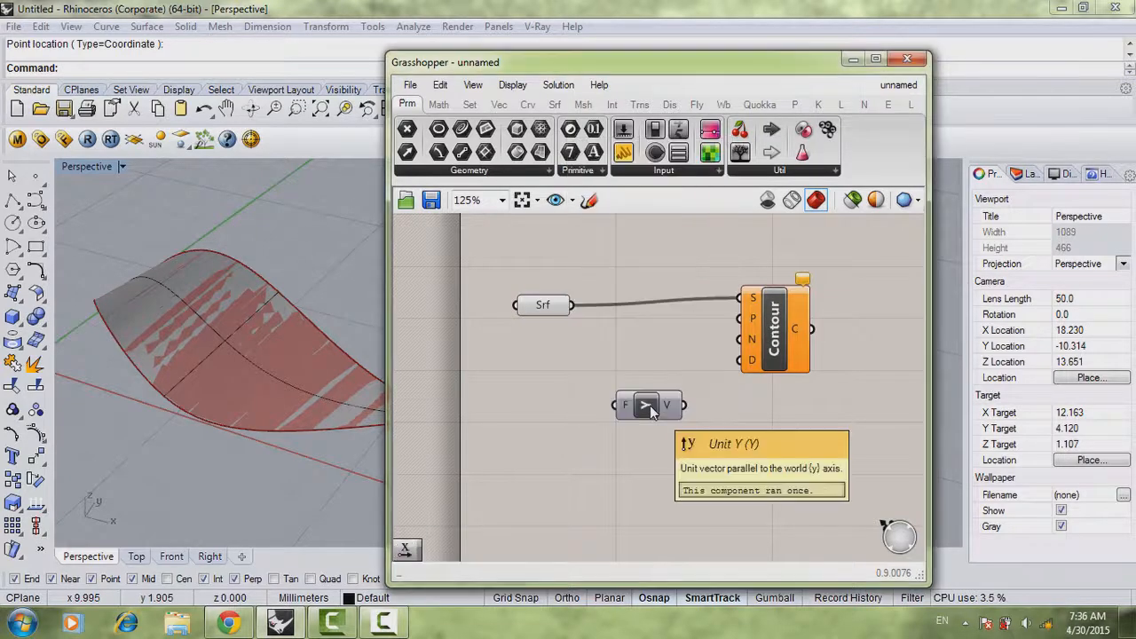
mouse_move(650, 407)
mouse_down()
mouse_move(572, 413)
mouse_move(740, 339)
mouse_up()
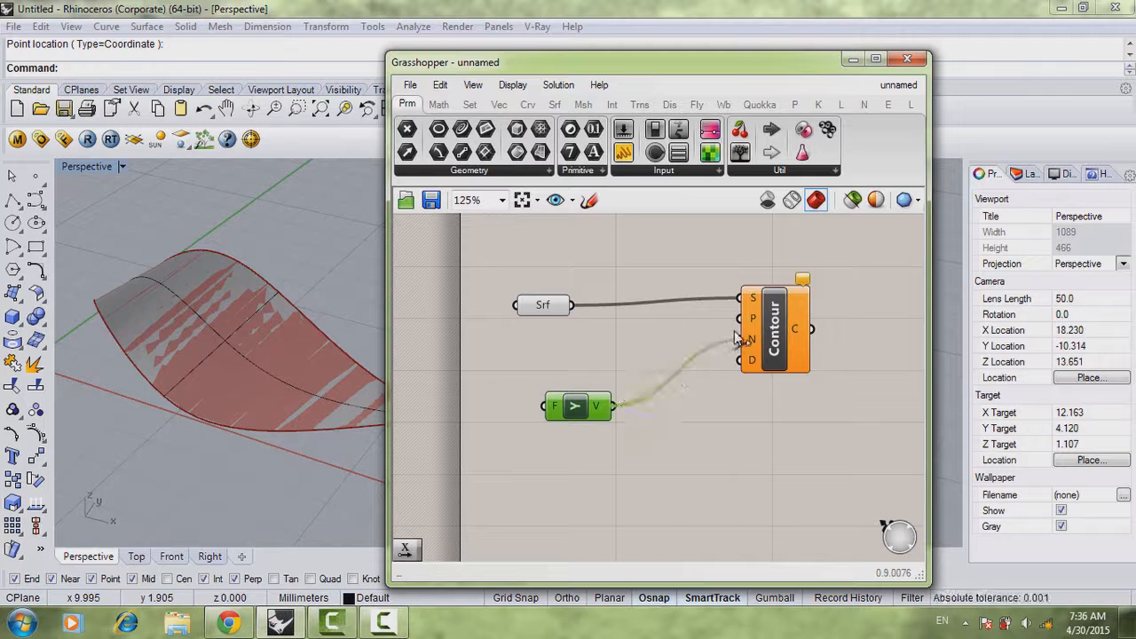
drag(576, 406, 572, 382)
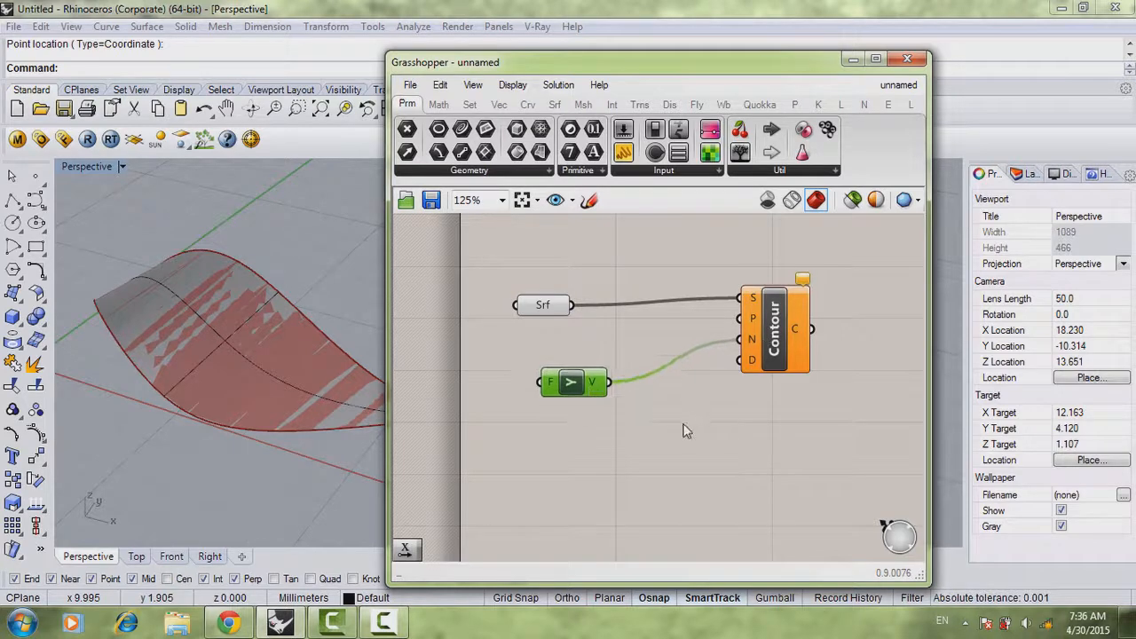
double_click(641, 453)
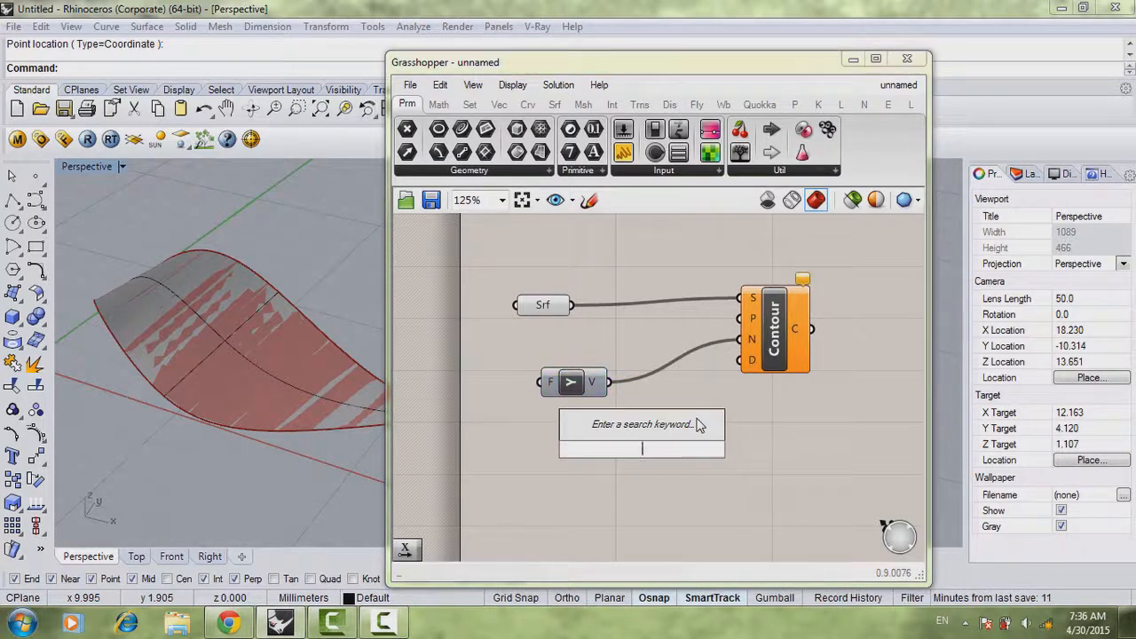
text(slider)
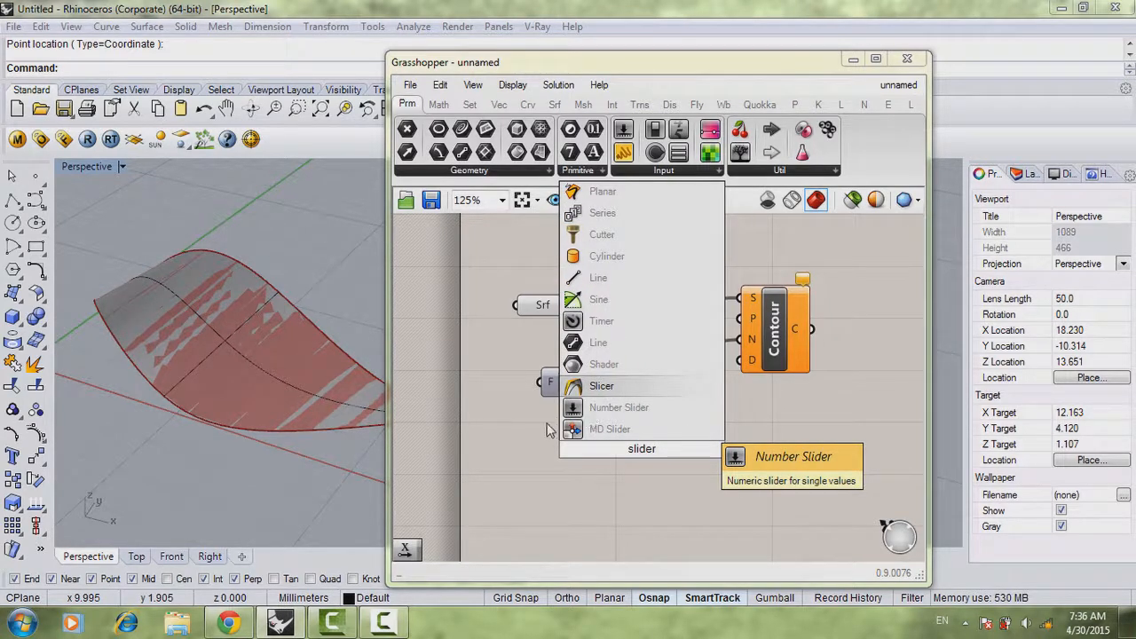
key(Return)
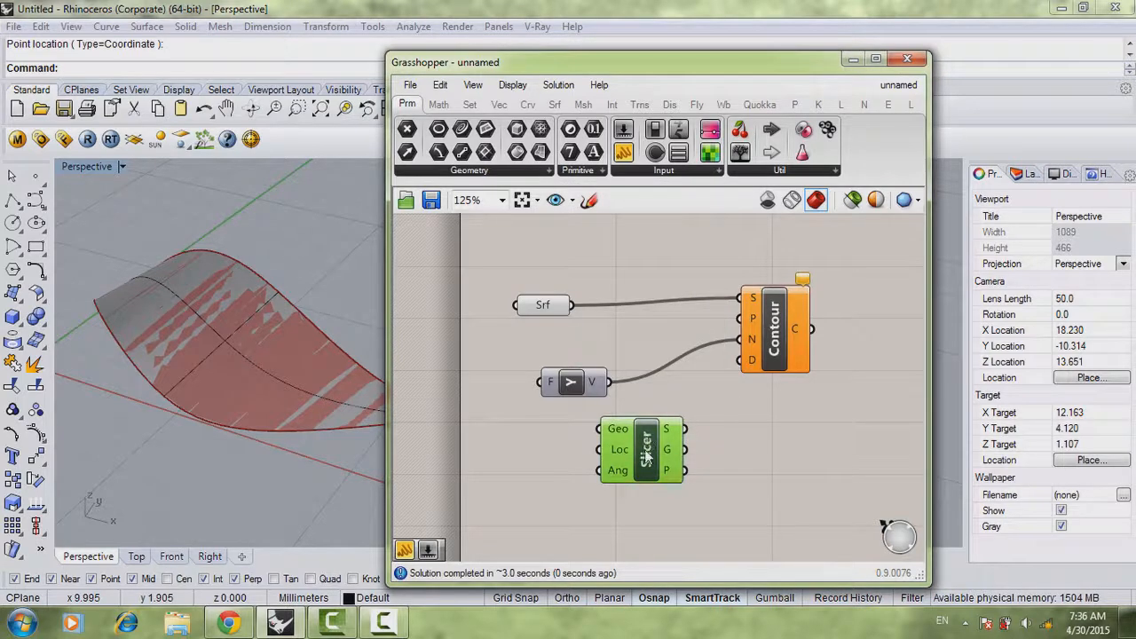
key(Delete)
- Add a Number Slider to the canvas below the Unit Y component
double_click(634, 483)
text(sli)
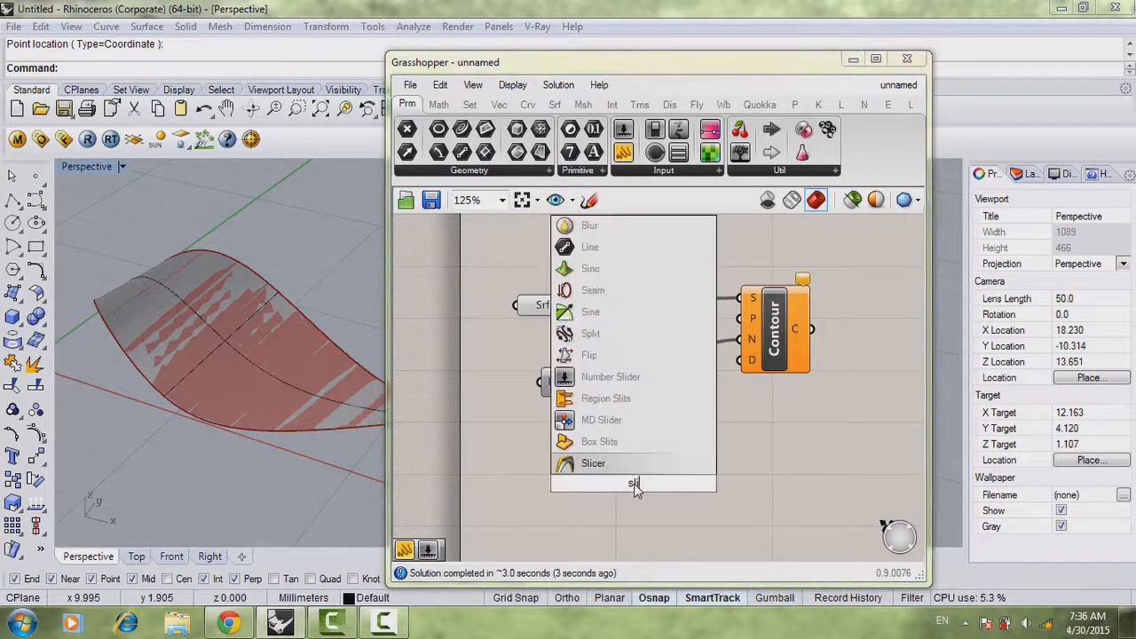
text(der)
key(Up)
key(Return)
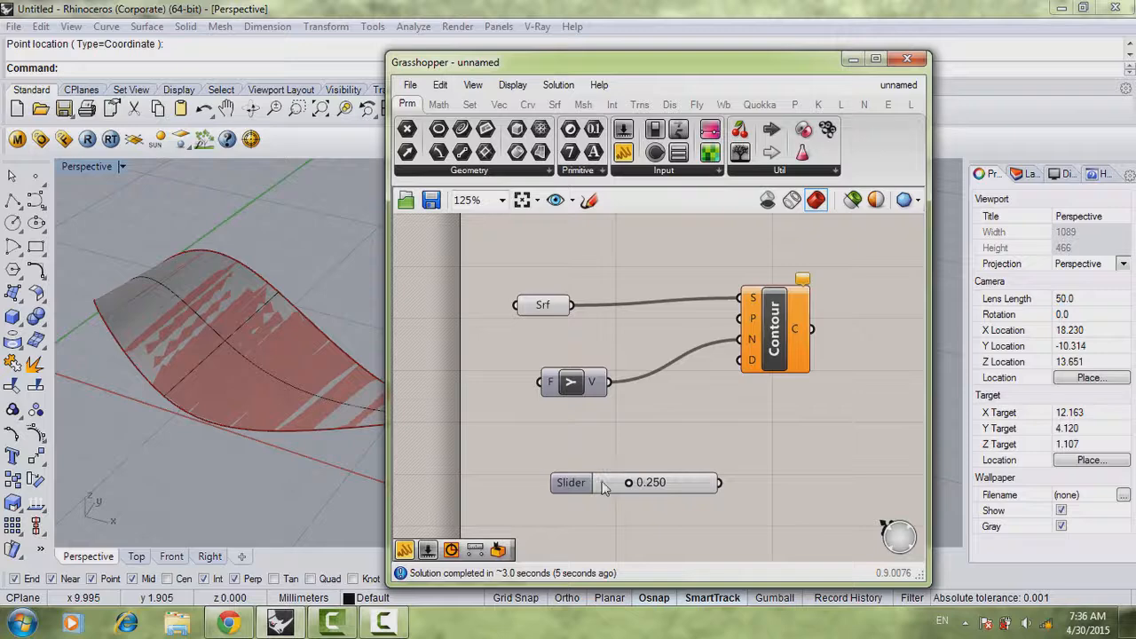
- Set the slider's maximum to 4 and connect the slider to Contour's Distance input
right_click(602, 482)
click(667, 448)
double_click(732, 476)
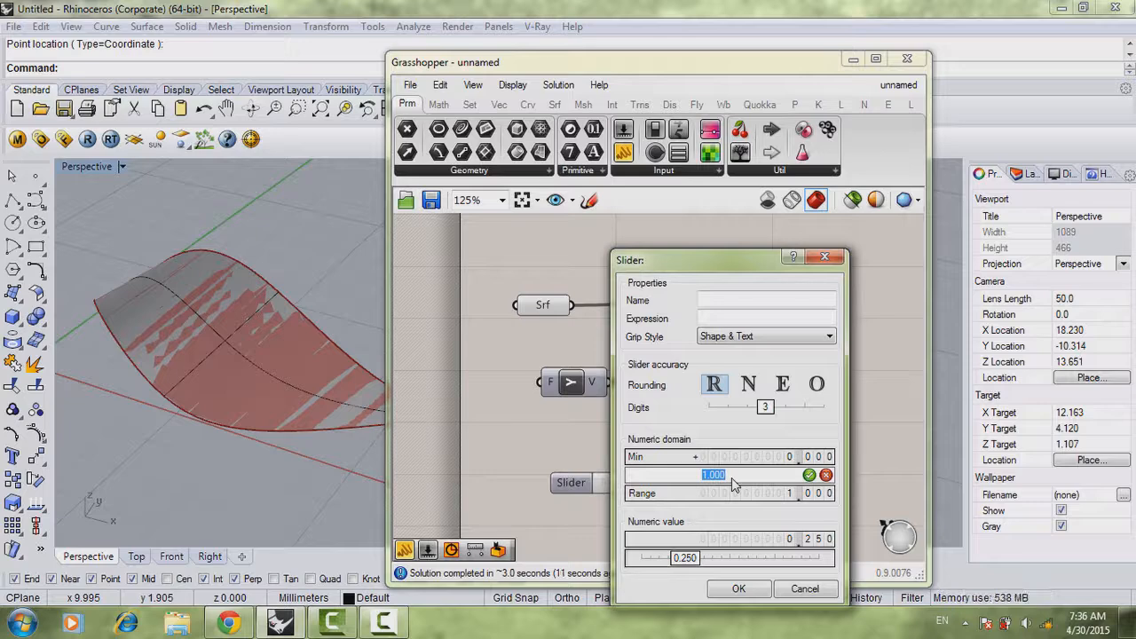
text(4)
key(Return)
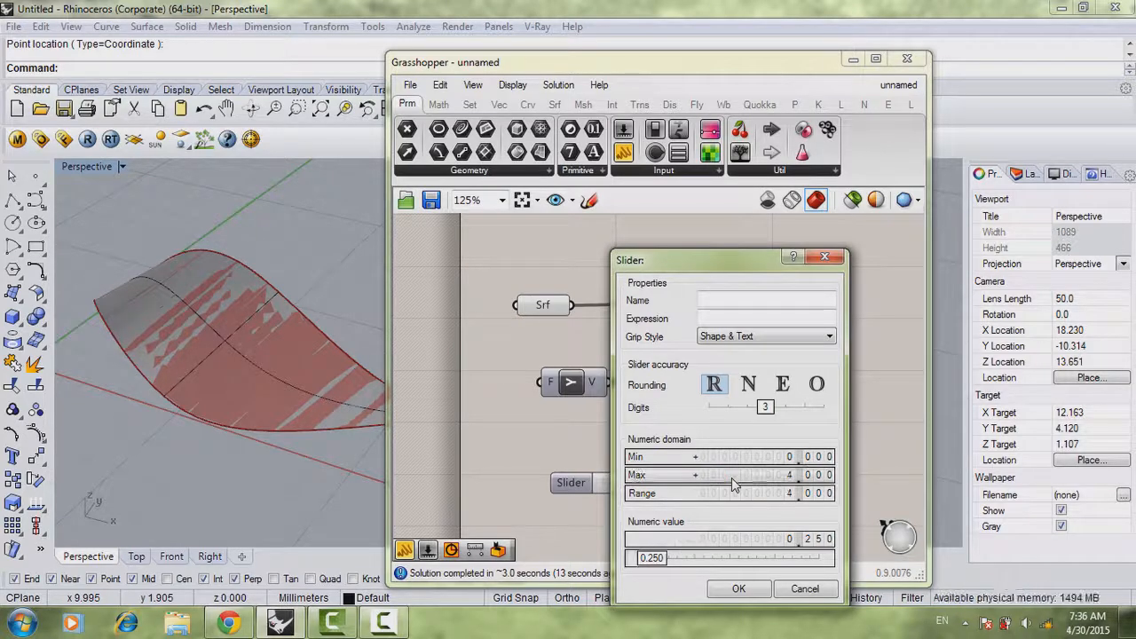
click(739, 591)
drag(611, 458, 741, 361)
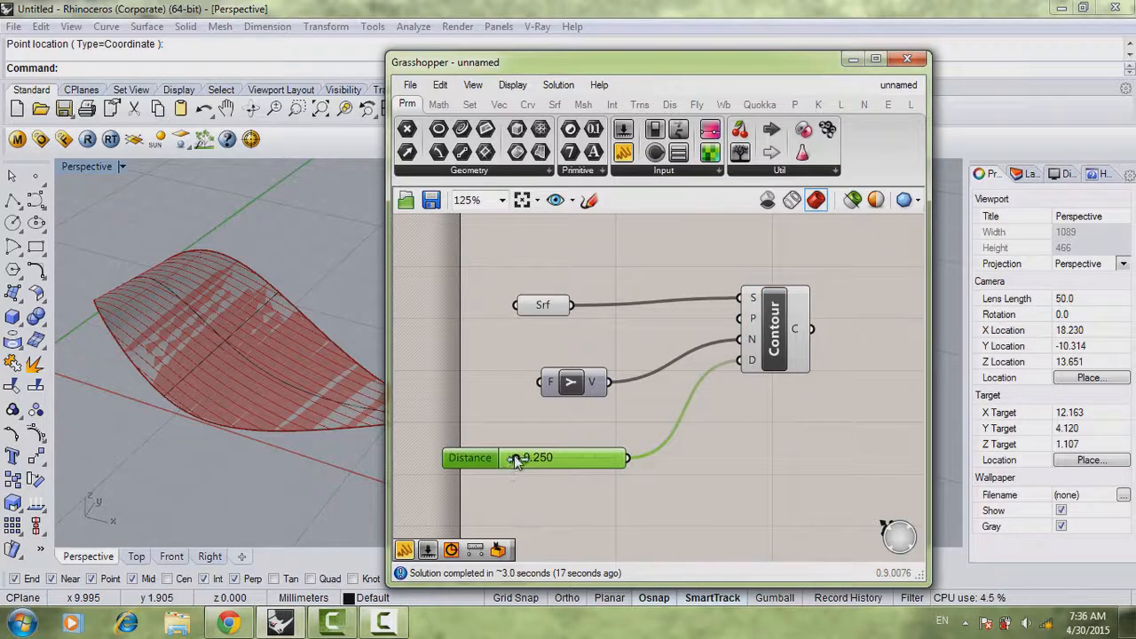
- Set the Distance slider to 0.177 and highlight the Contour component's curves on the leaf surface
right_drag(242, 368, 313, 286)
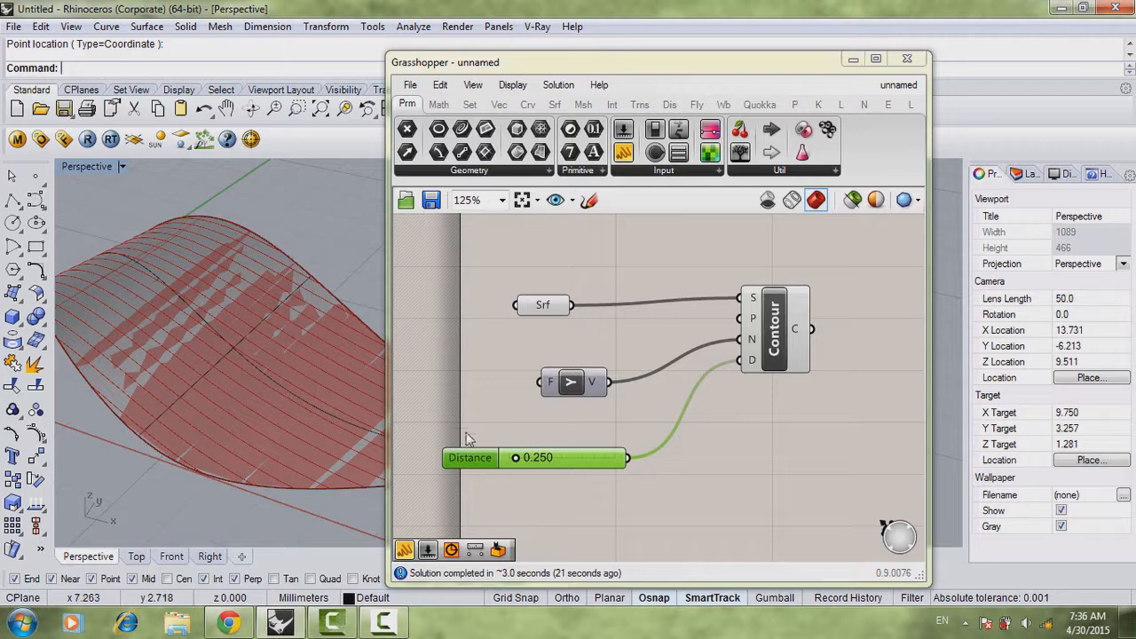
drag(516, 458, 510, 460)
scroll(704, 471, down, 1)
scroll(688, 373, up, 1)
click(736, 404)
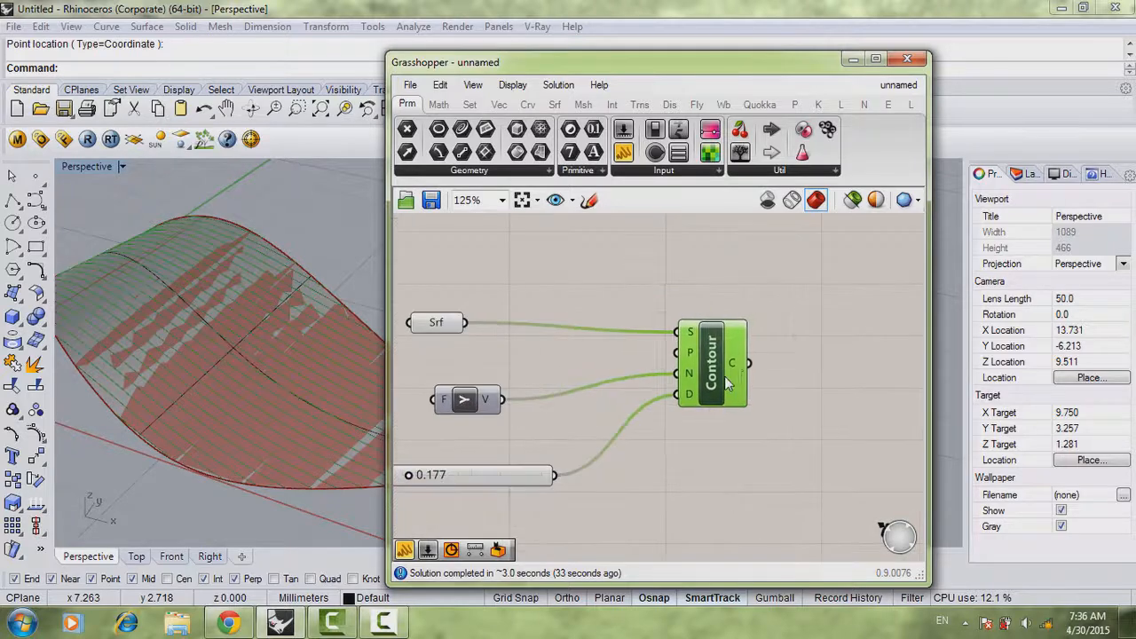
click(748, 435)
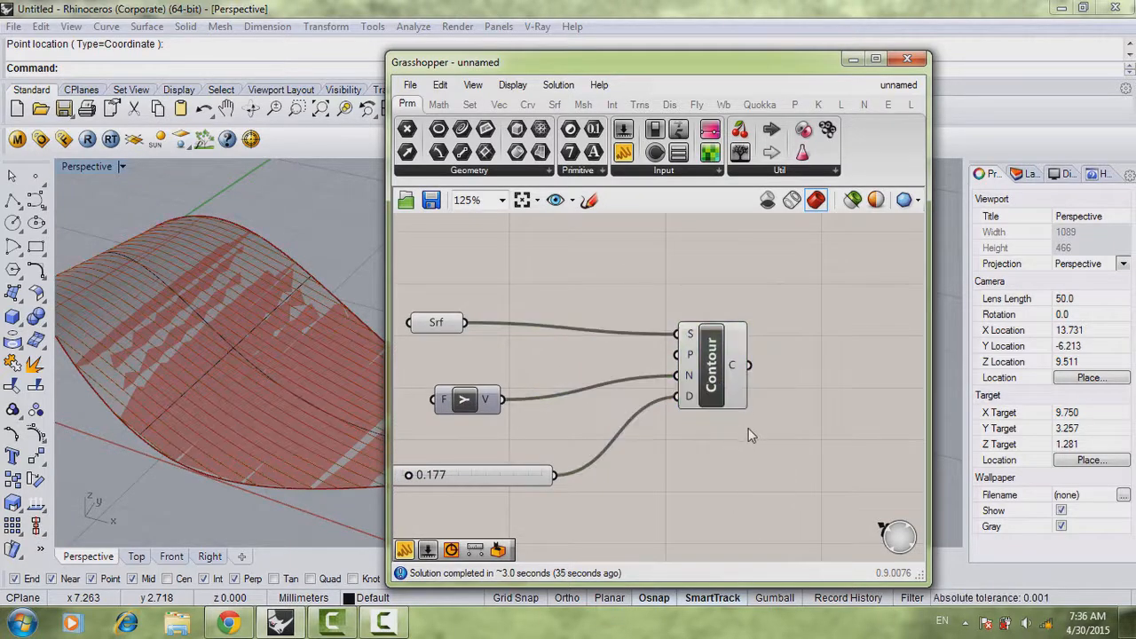
- Add a Pipe component to the canvas and place it beyond the Contour component's output
double_click(819, 495)
text(pipe)
key(Return)
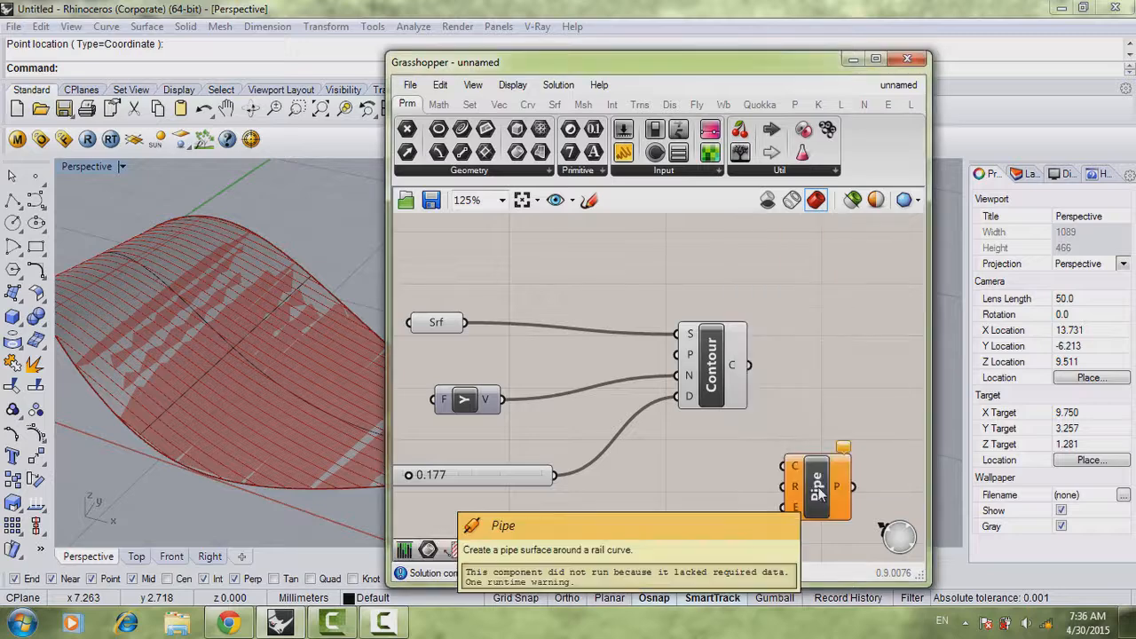
drag(818, 488, 908, 435)
right_drag(869, 452, 751, 436)
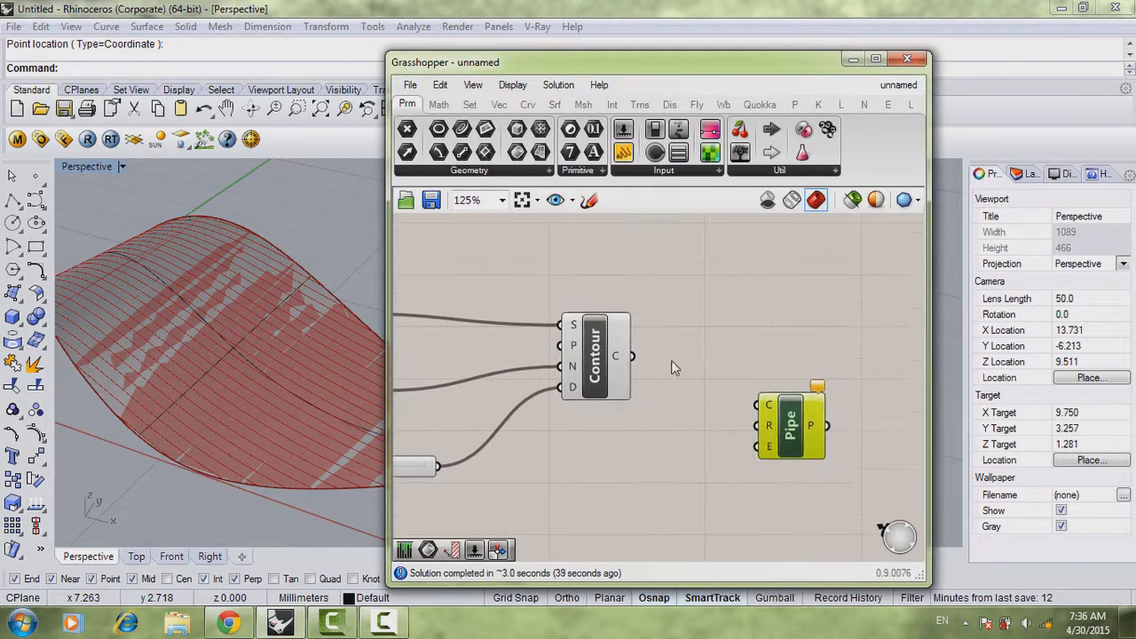
- Duplicate the Distance slider below the original and connect the copy to Pipe's Radius input
scroll(541, 454, down, 2)
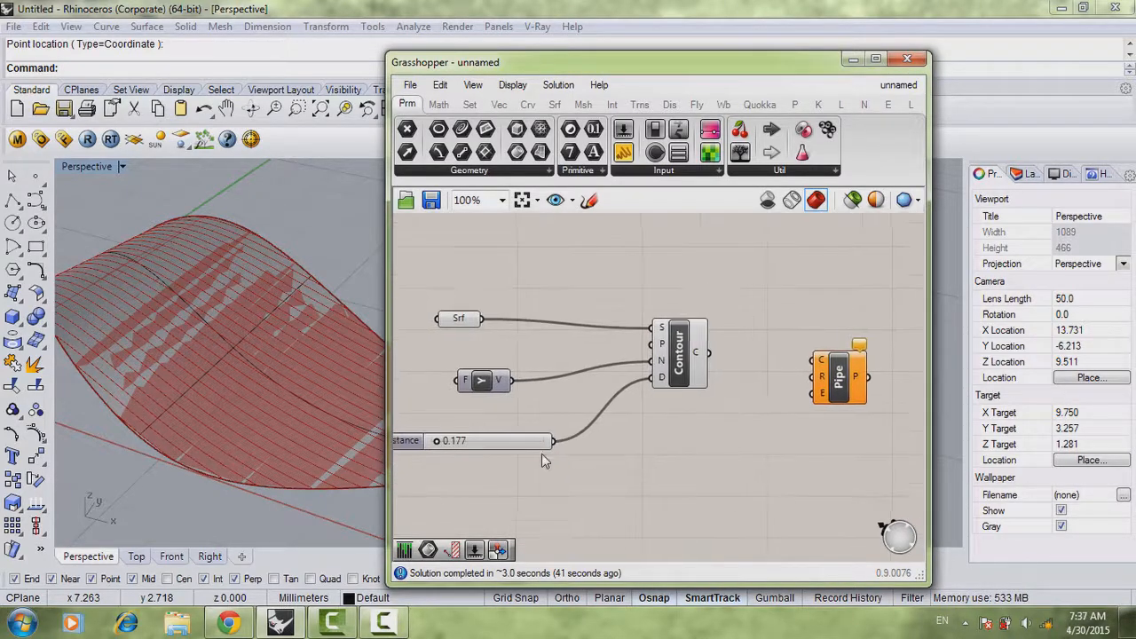
scroll(524, 446, up, 3)
alt+drag(524, 442, 707, 403)
scroll(568, 480, down, 2)
scroll(569, 480, down, 1)
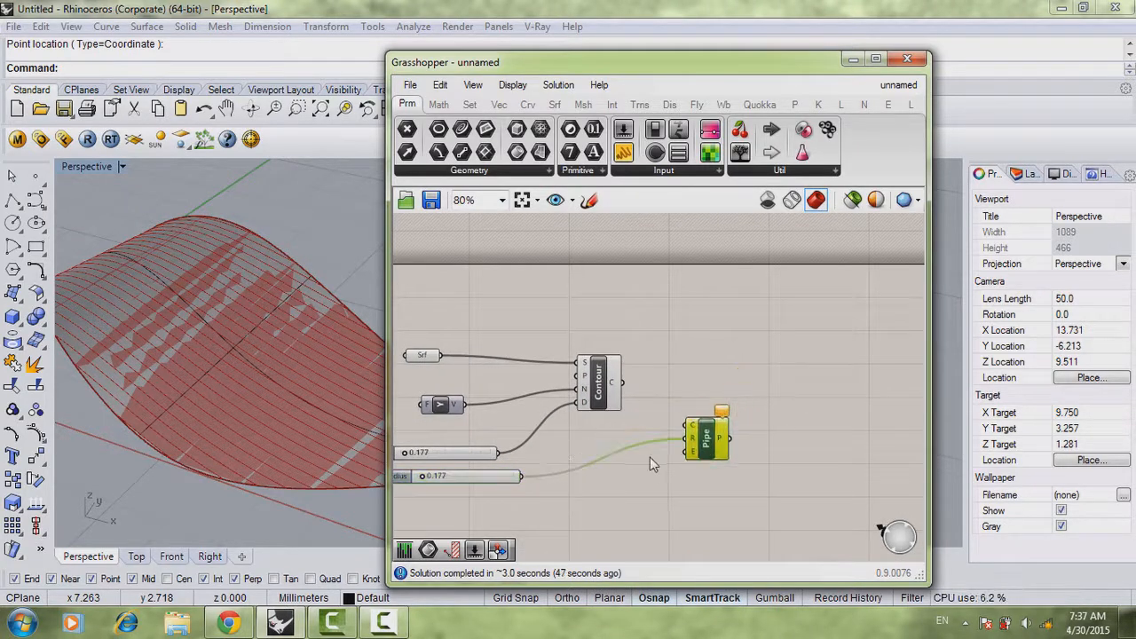
scroll(682, 451, up, 1)
scroll(682, 451, up, 2)
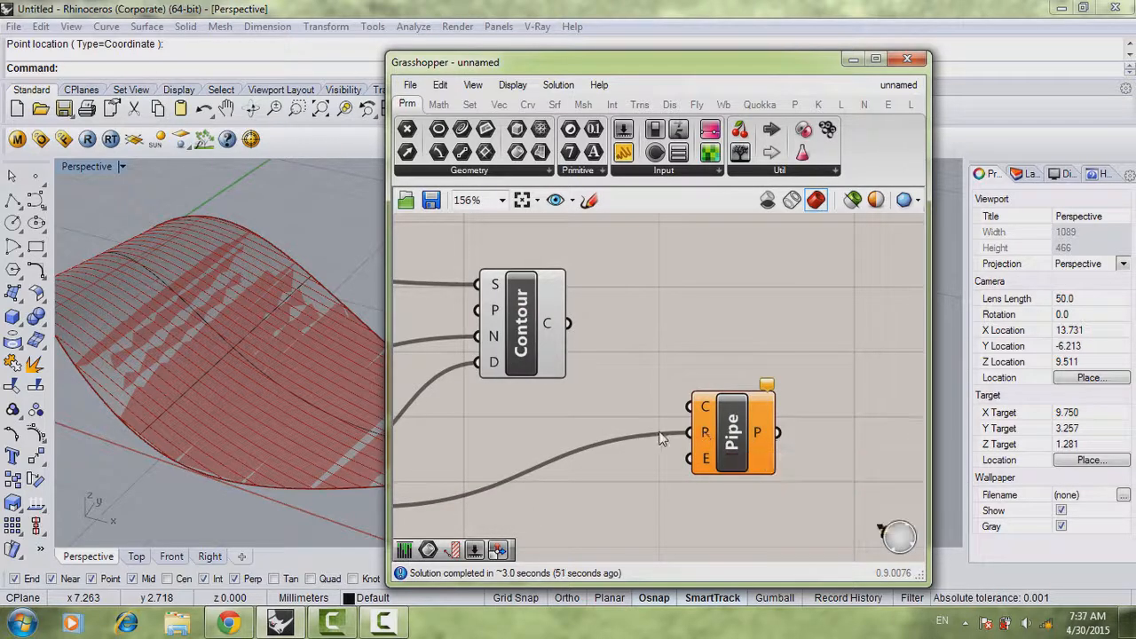
- Disconnect the copied slider from Pipe's Radius input, move it farther below the Distance slider and reconnect it
right_drag(666, 435, 748, 414)
ctrl+drag(778, 413, 451, 486)
mouse_move(783, 416)
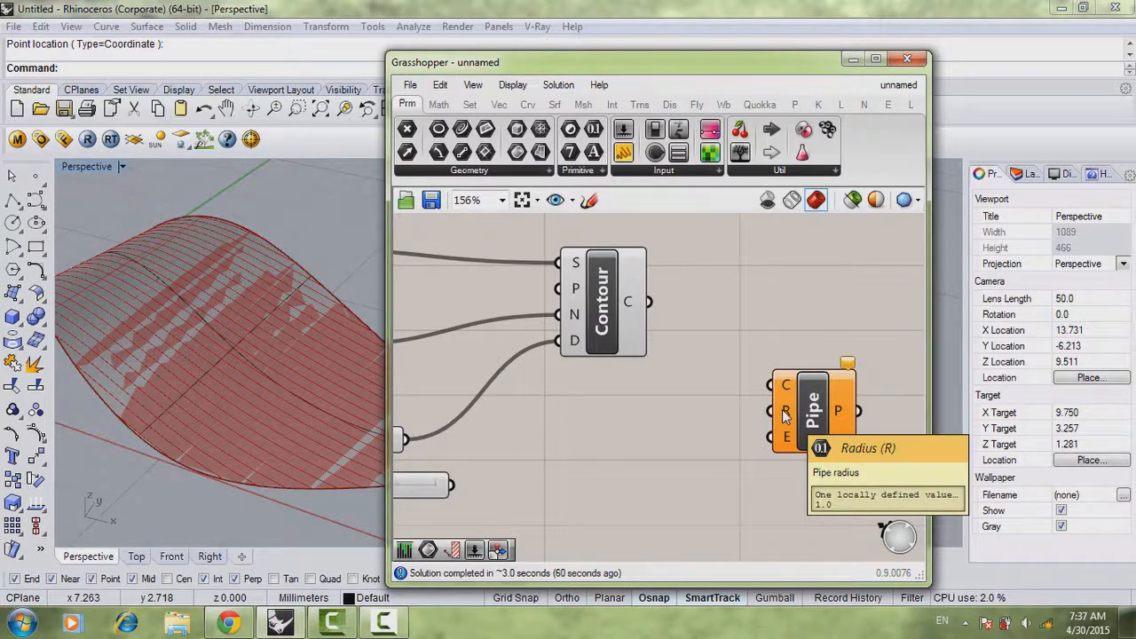
scroll(599, 433, down, 3)
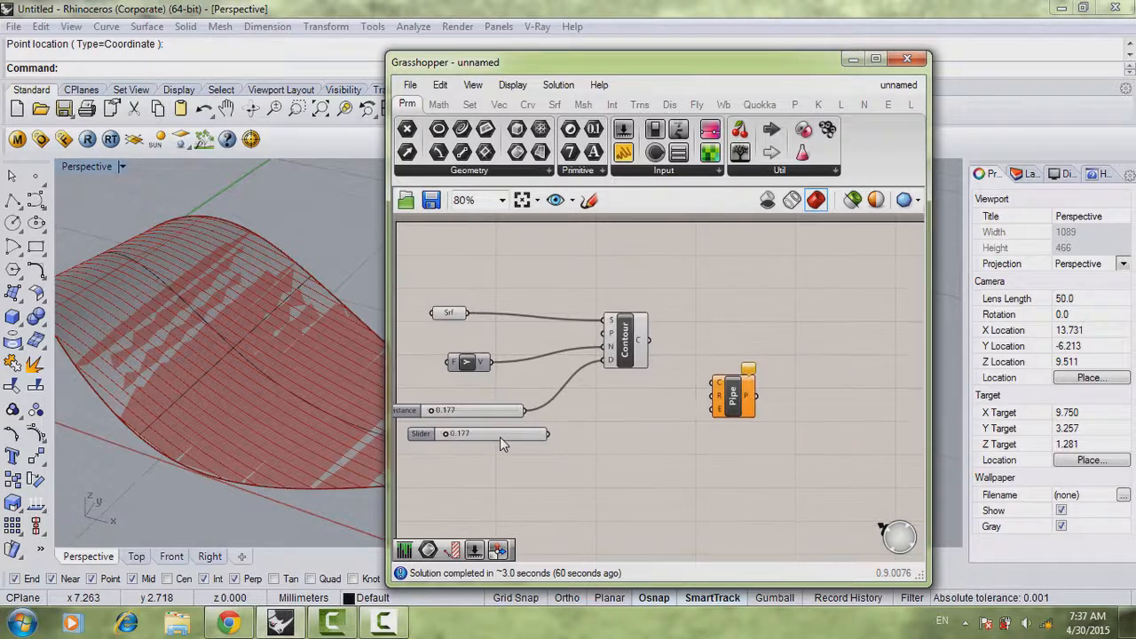
drag(500, 436, 713, 396)
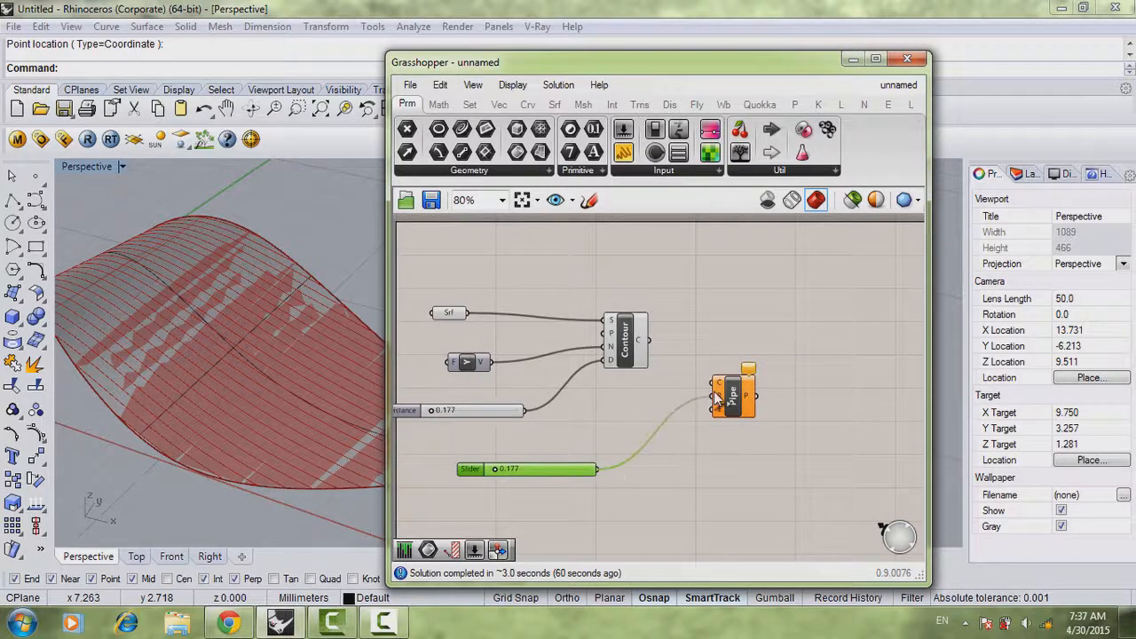
- Set the Radius slider to 0.132 and connect Contour's C output to Pipe's C input
scroll(547, 482, up, 3)
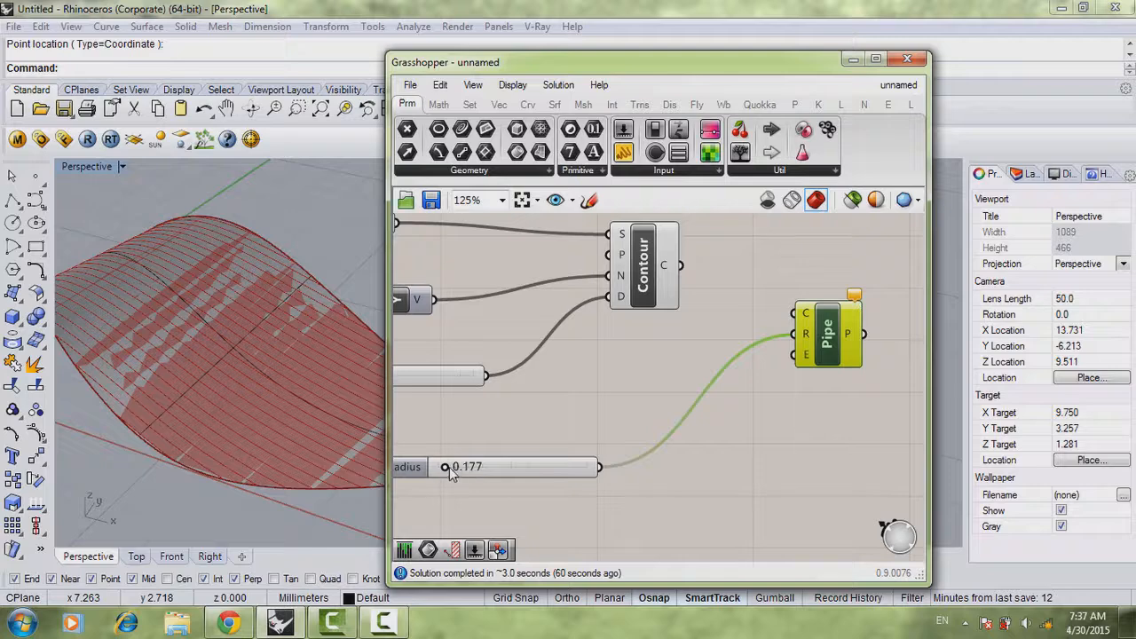
drag(444, 471, 441, 470)
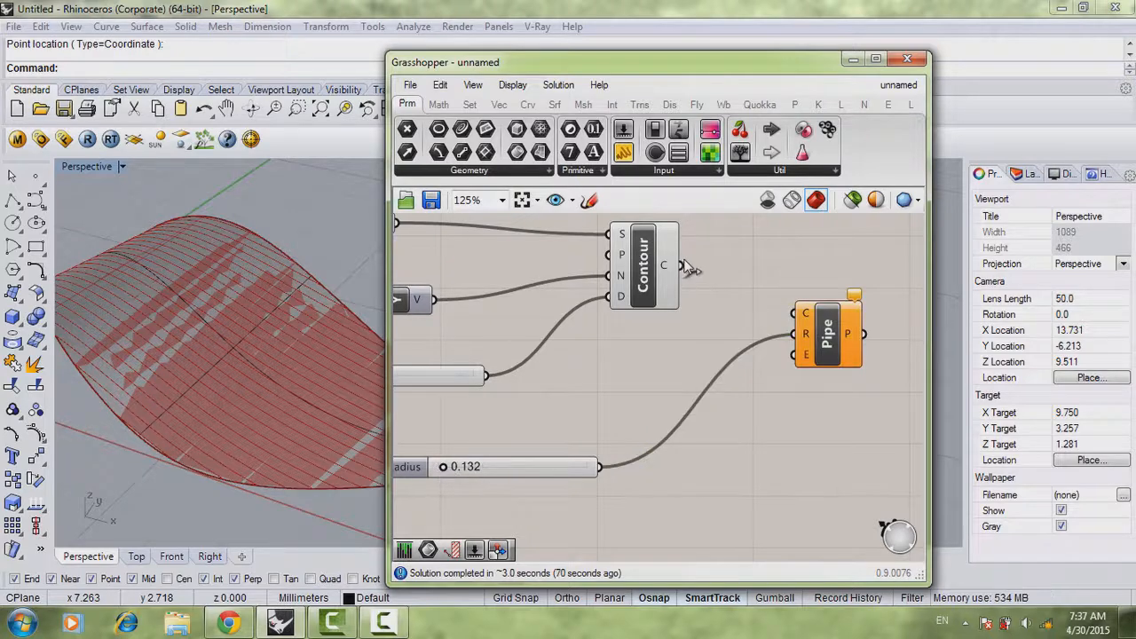
drag(682, 266, 796, 313)
click(826, 335)
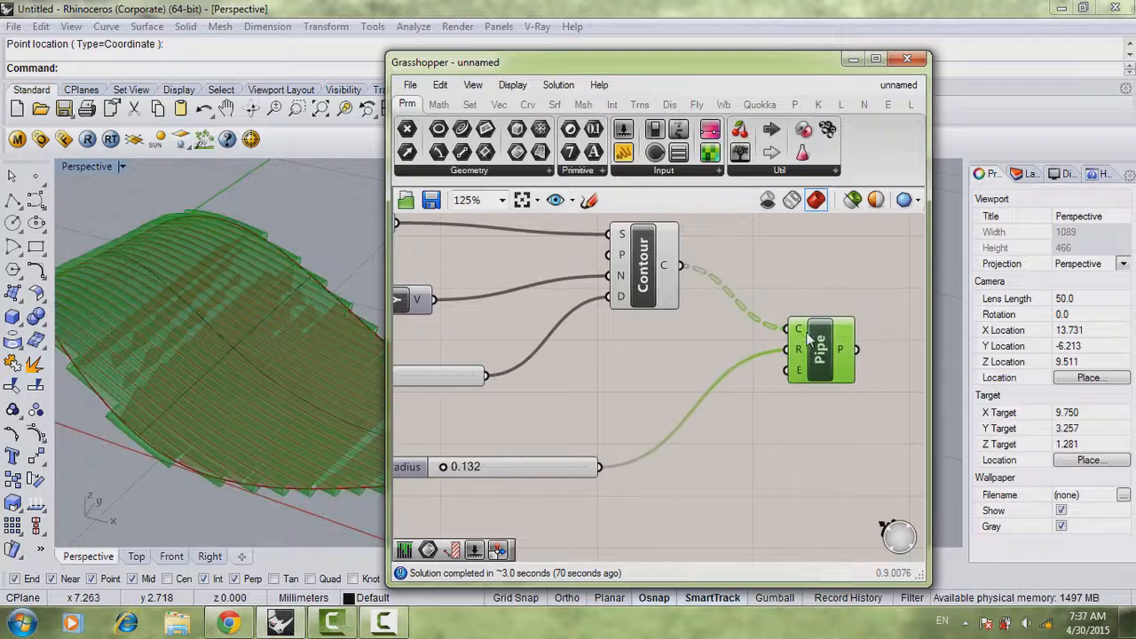
click(732, 426)
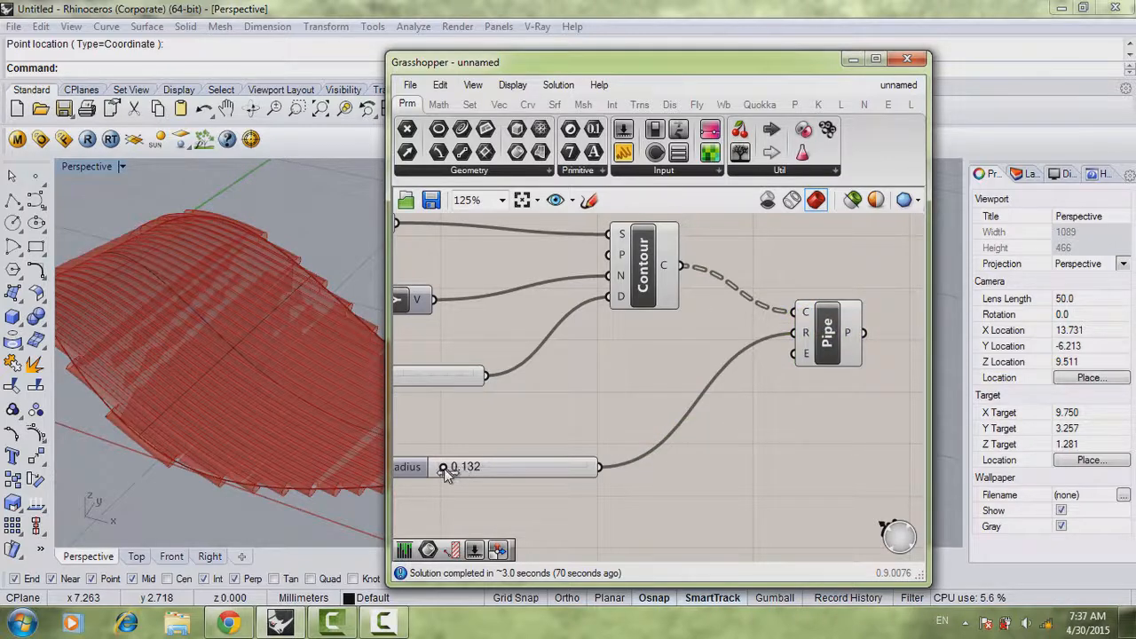
- Try pipe radii of 0.759 and 0.2 on the Radius slider
drag(444, 468, 466, 500)
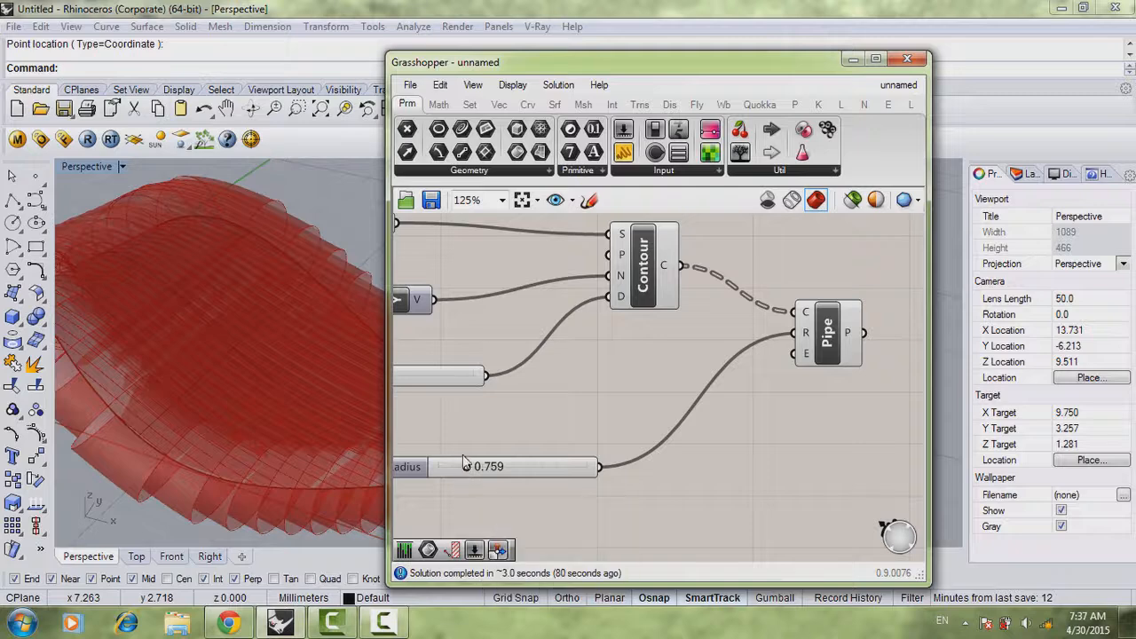
double_click(462, 468)
key(BackSpace)
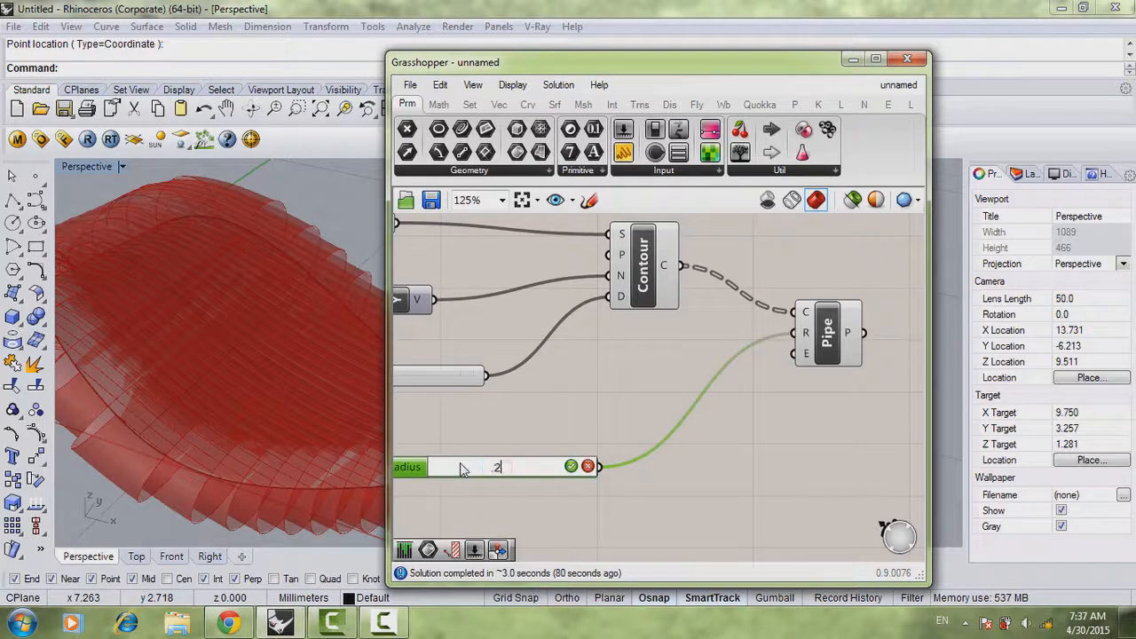
text(.2)
key(Return)
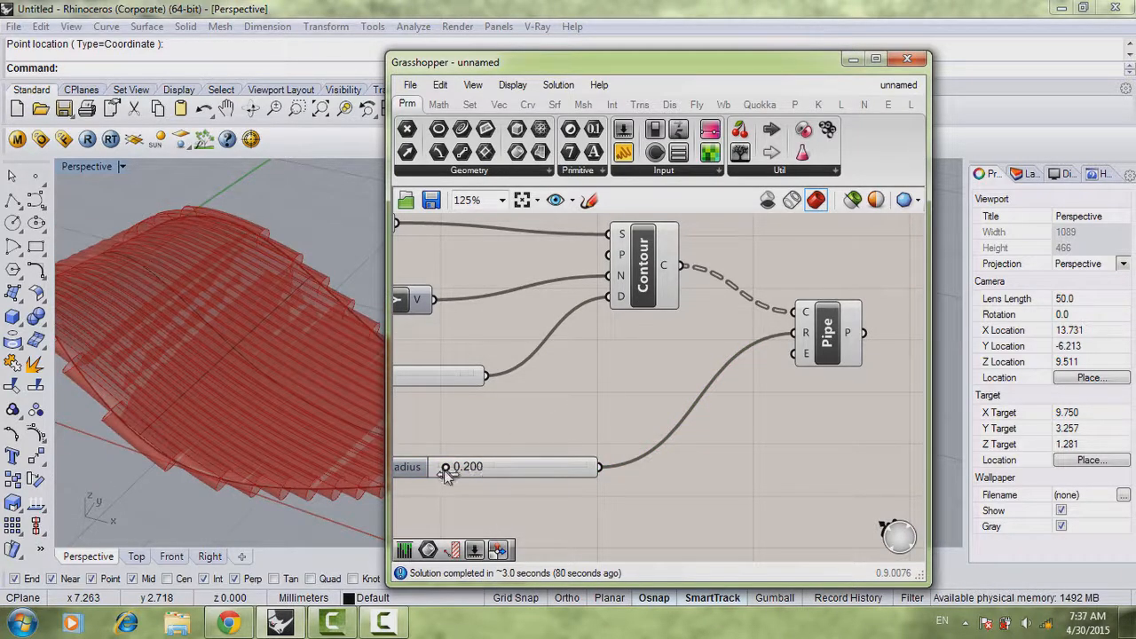
- Set the Radius slider to 0.025
double_click(446, 469)
text(025)
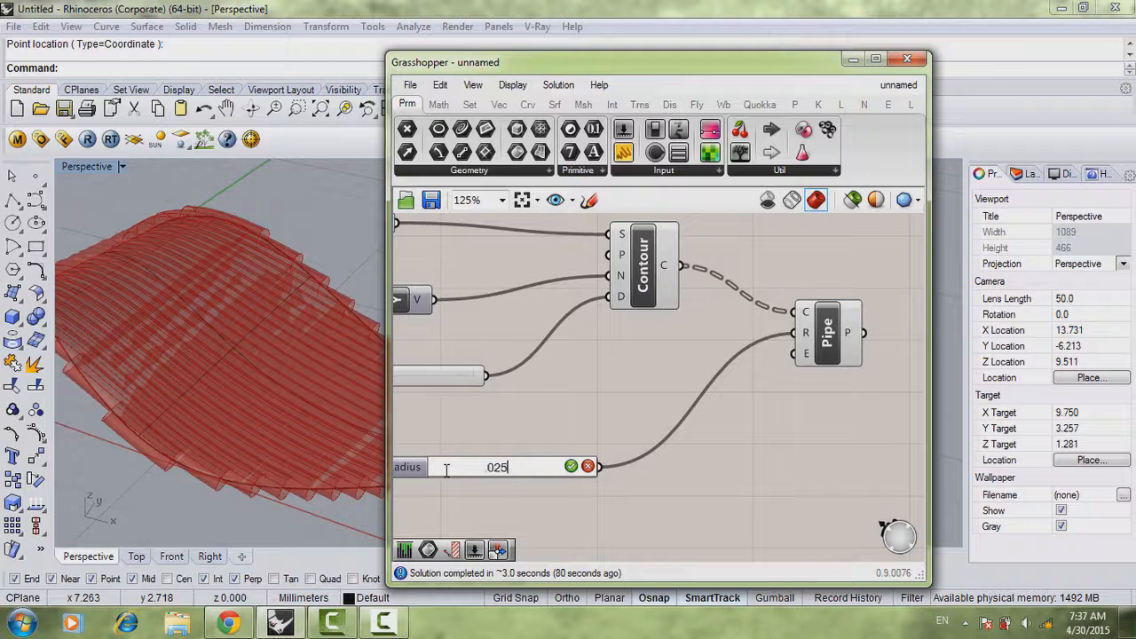
key(Return)
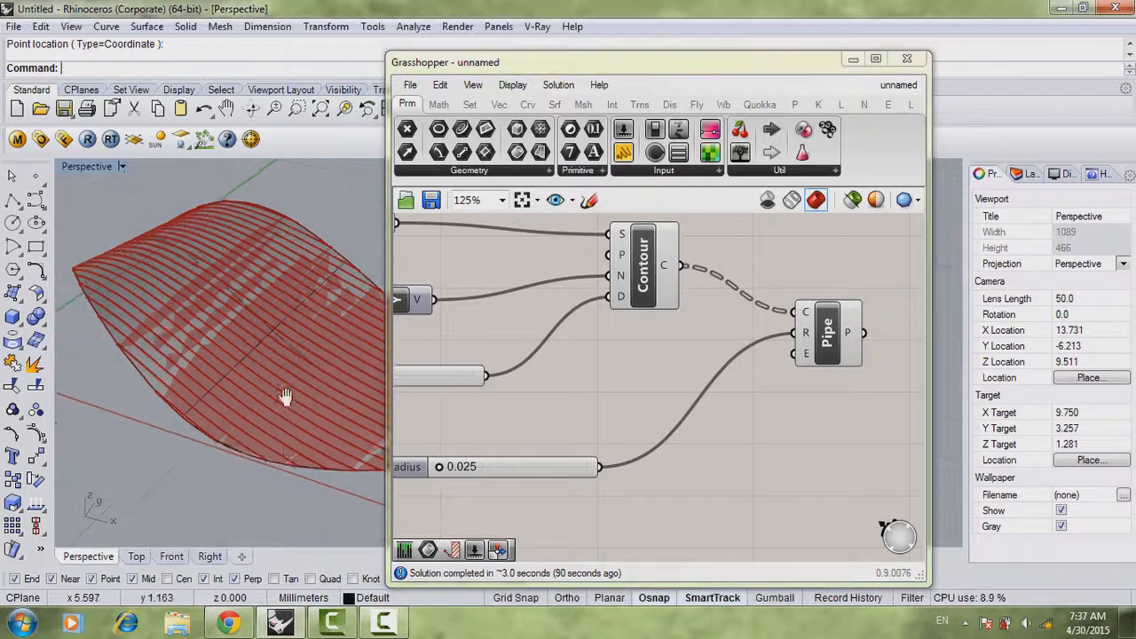
- Move the Grasshopper window aside so the whole piped leaf surface can be seen in the Perspective viewport
shift+right_drag(285, 397, 277, 389)
scroll(301, 437, up, 5)
scroll(296, 443, down, 9)
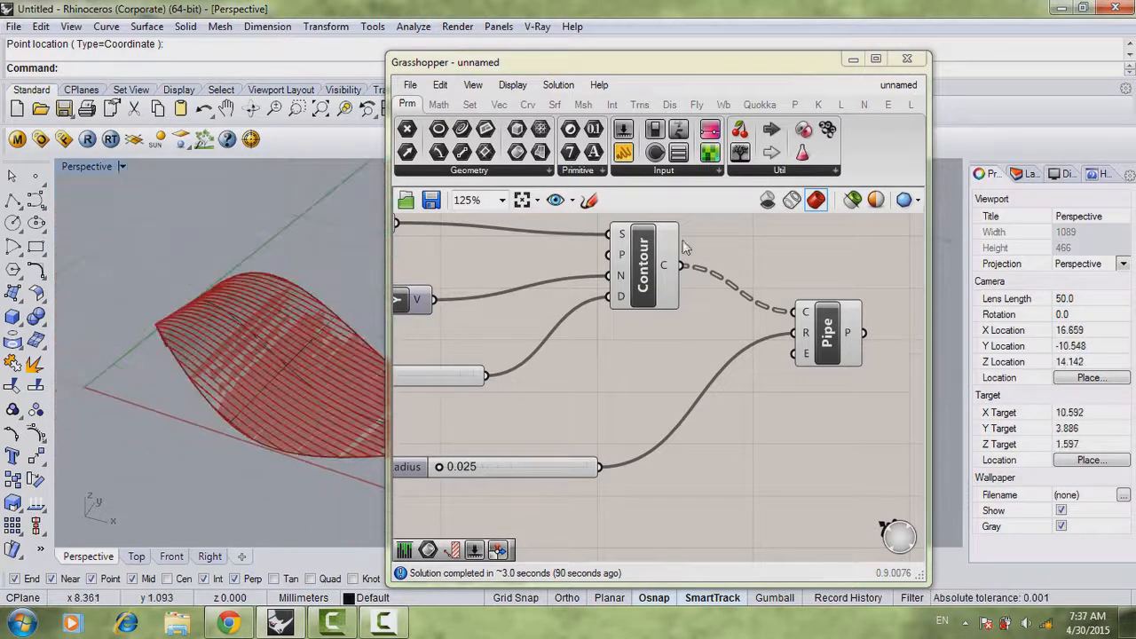
drag(809, 72, 899, 75)
shift+right_drag(453, 375, 405, 397)
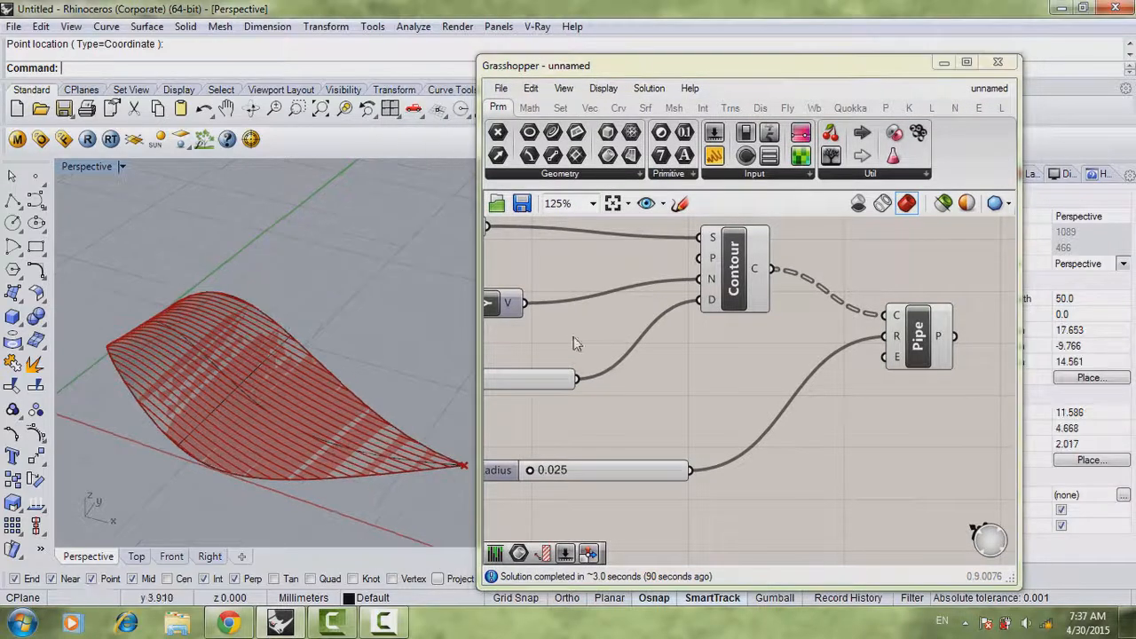
- Close the Grasshopper window to view the leaf surface without its preview, and reopen Grasshopper
click(1000, 64)
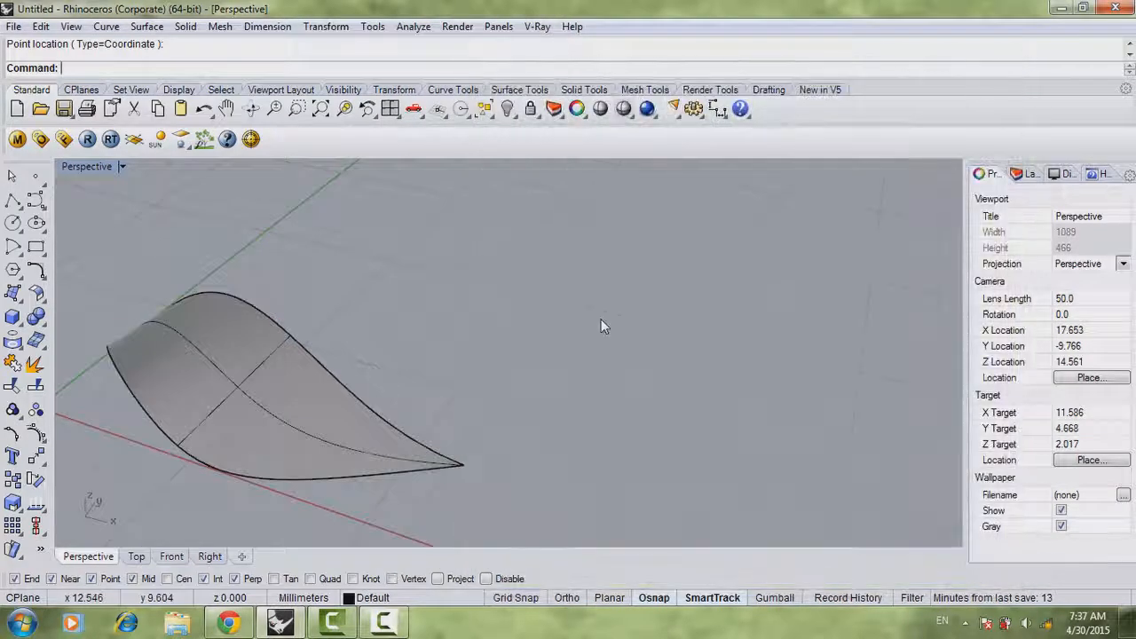
key(Up)
key(Return)
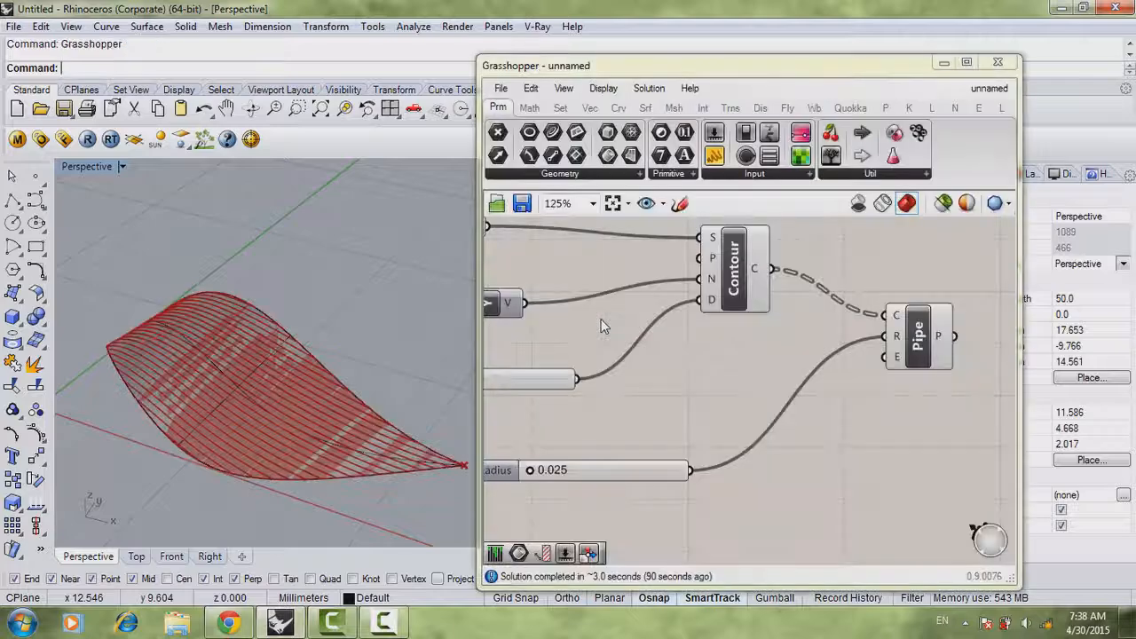
- Bake the Pipe component's geometry into the Rhino document
right_drag(811, 360, 680, 362)
scroll(789, 360, up, 1)
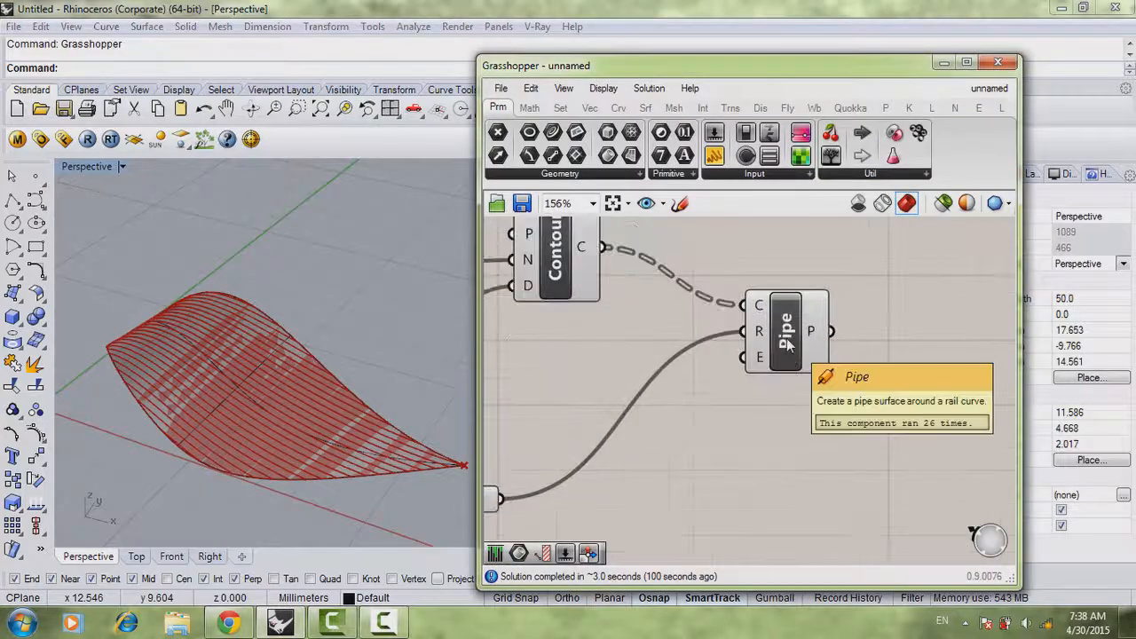
click(786, 340)
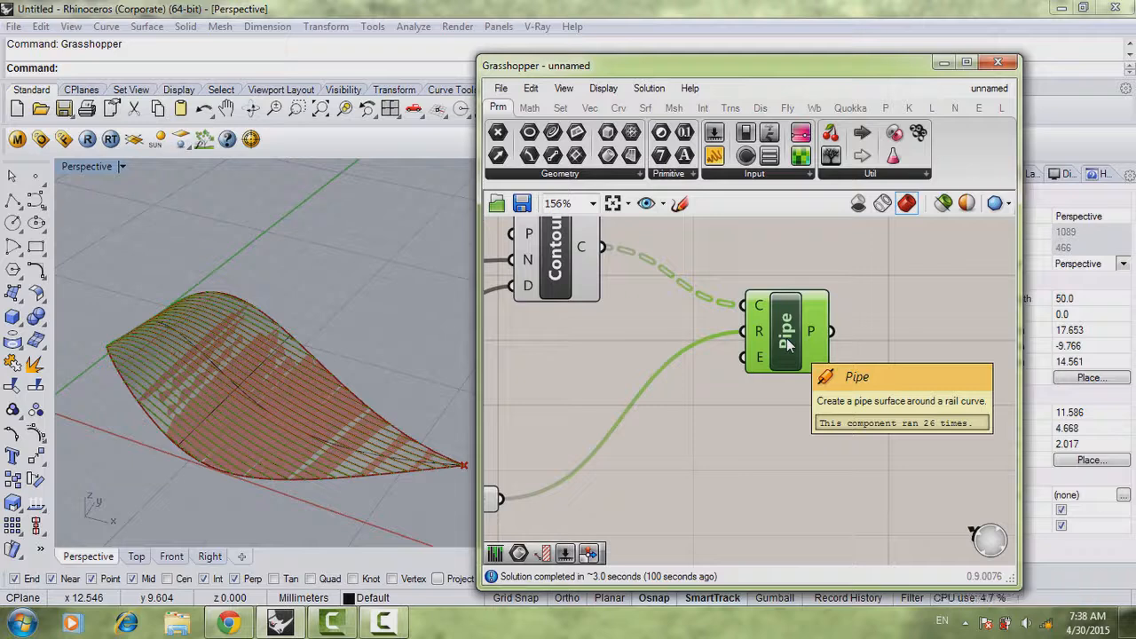
middle_click(787, 341)
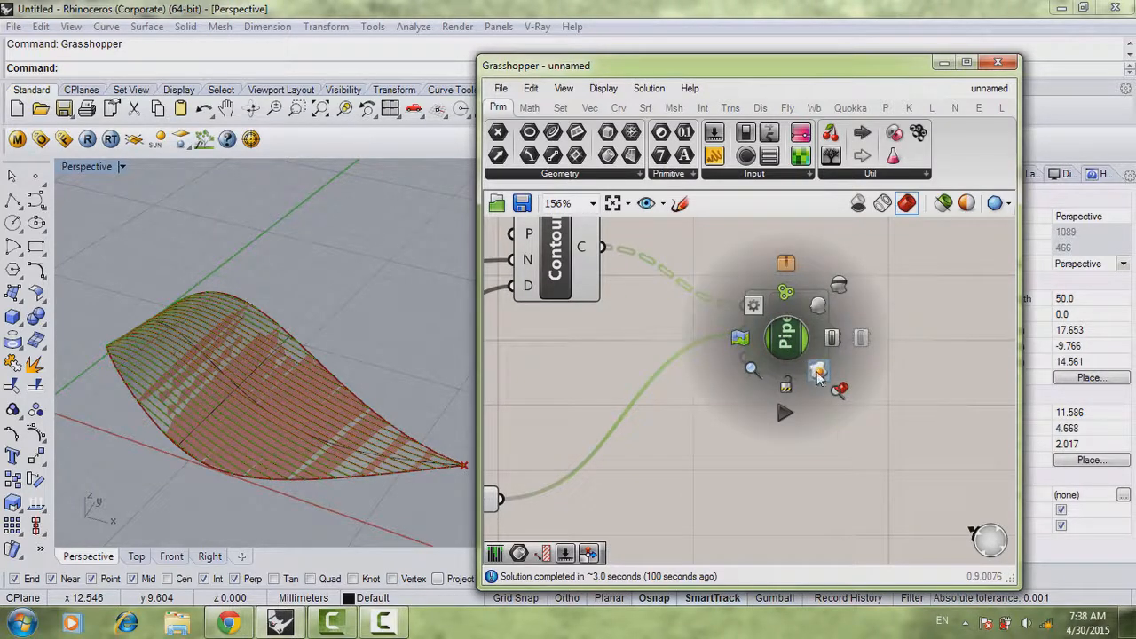
click(818, 373)
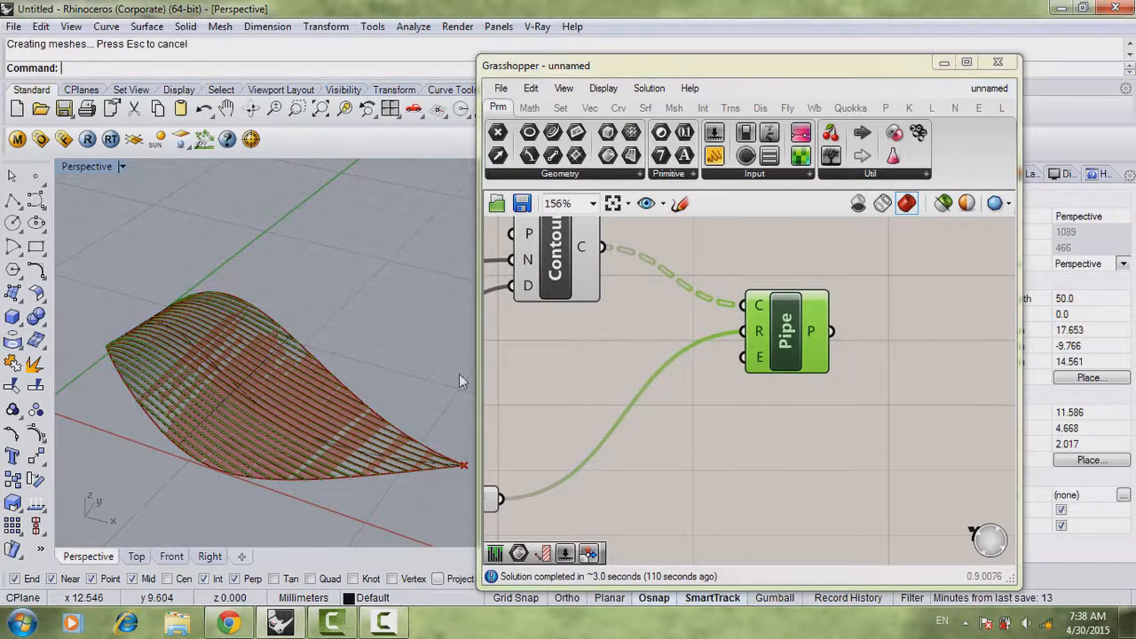
- Close the Grasshopper window and examine the baked pipes in the Perspective viewport
scroll(292, 440, up, 6)
scroll(290, 449, down, 3)
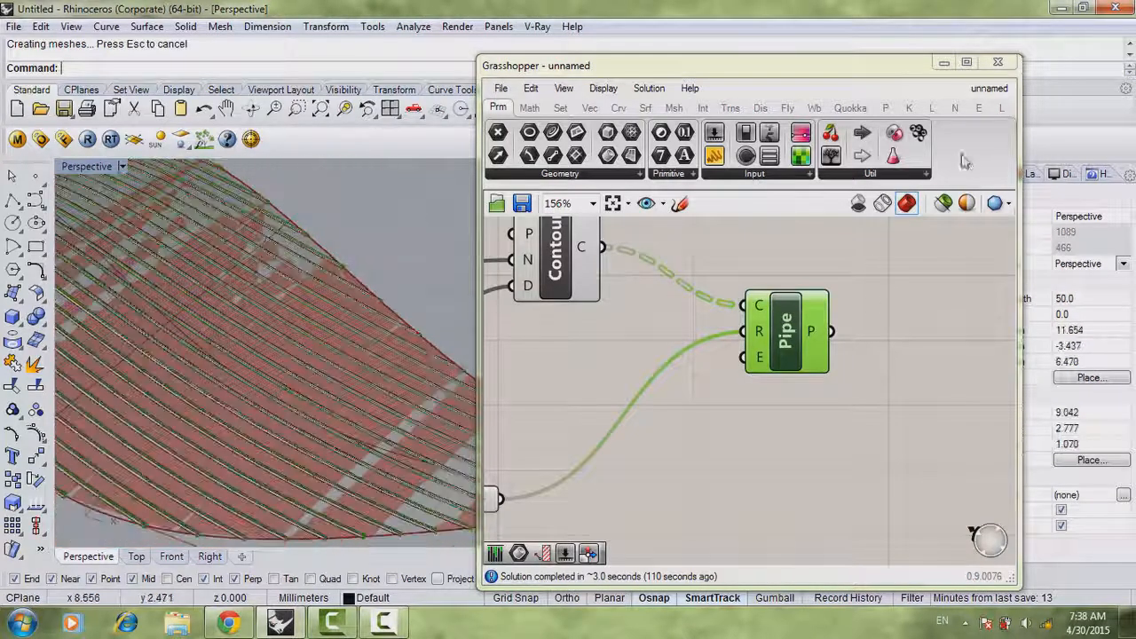
click(1001, 63)
right_drag(456, 322, 550, 350)
- Undo the bake of the pipes and reopen Grasshopper
key(ctrl+z)
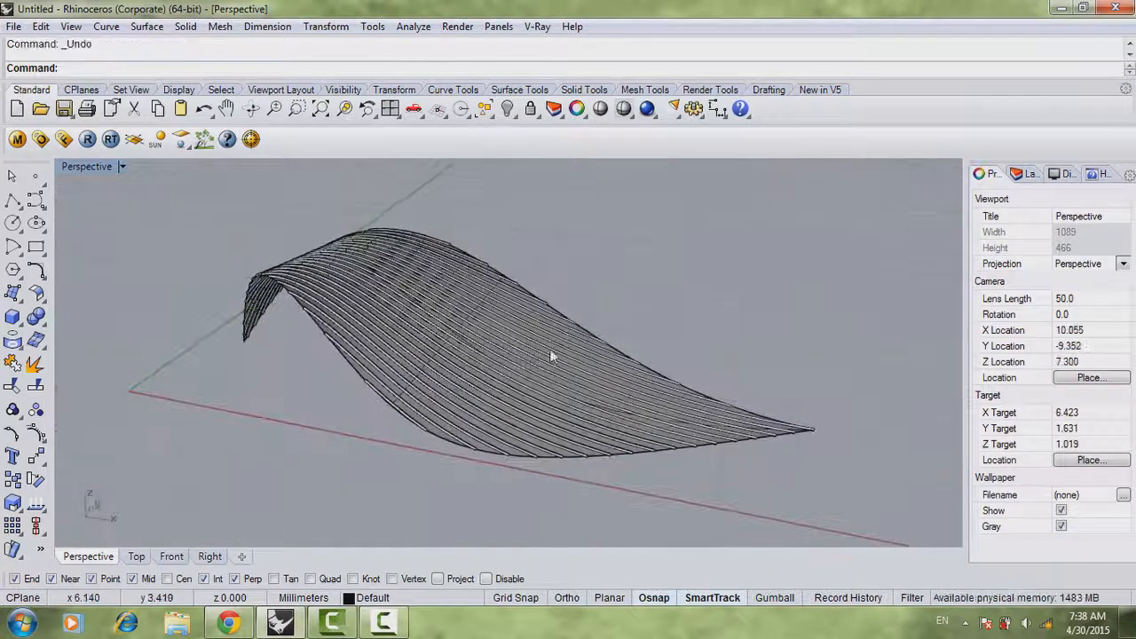
text(Grasshopper)
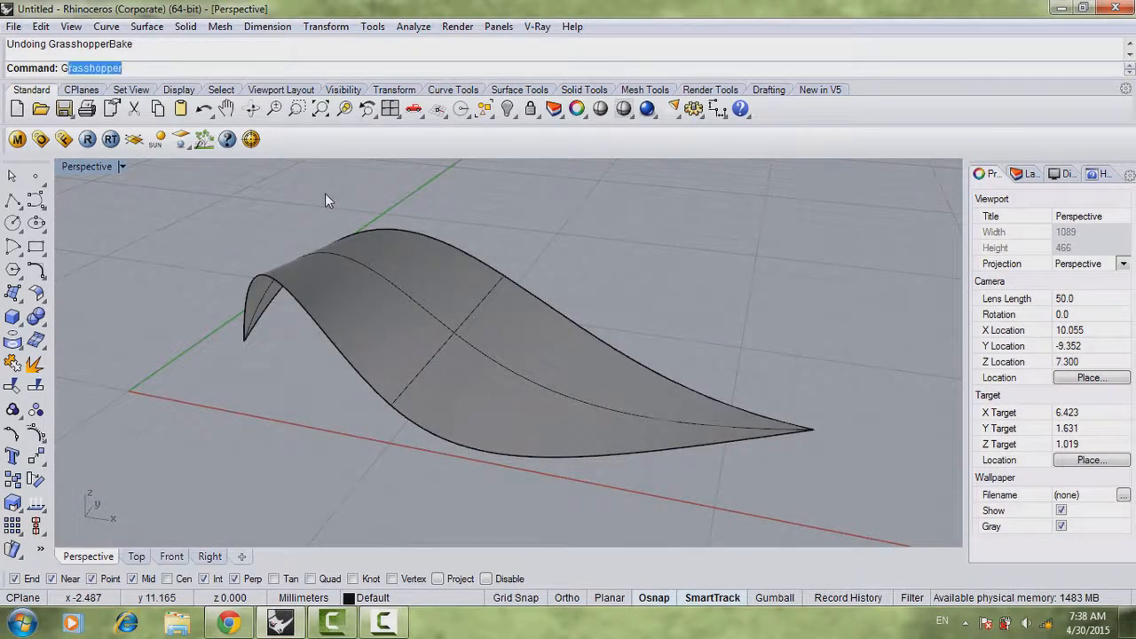
key(Return)
- Examine the piped contours on the leaf surface and the full Grasshopper definition from Surface to Pipe
right_drag(325, 195, 364, 328)
right_drag(815, 491, 825, 488)
scroll(824, 488, down, 2)
right_drag(711, 423, 842, 480)
scroll(782, 420, up, 2)
right_drag(333, 445, 355, 503)
right_drag(686, 505, 662, 456)
scroll(748, 436, down, 1)
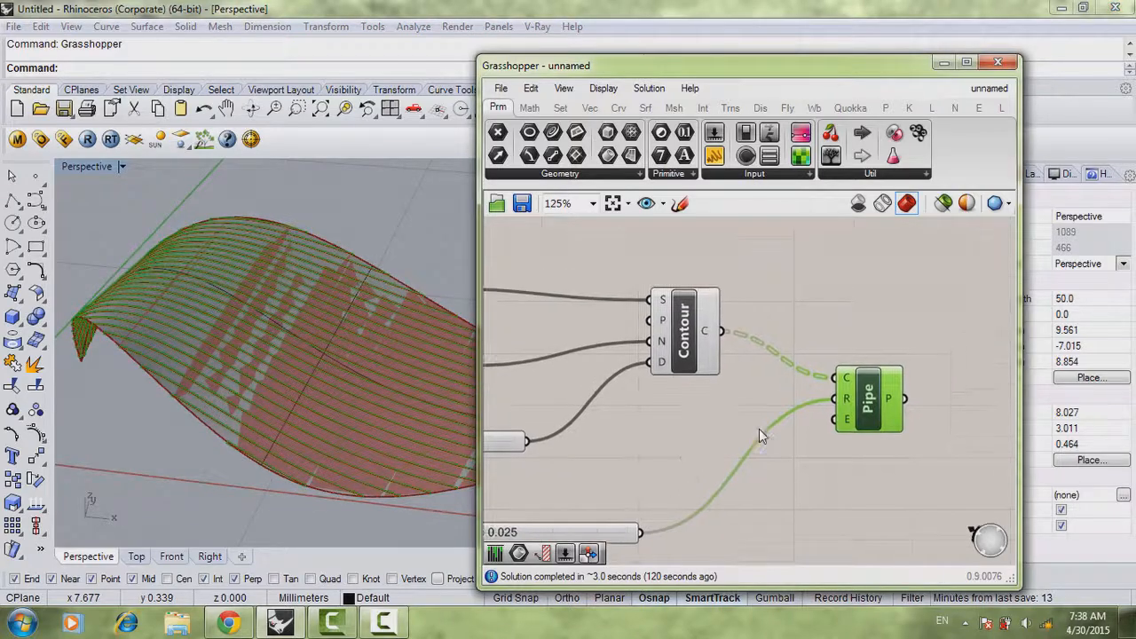
scroll(769, 428, down, 1)
right_drag(779, 424, 782, 435)
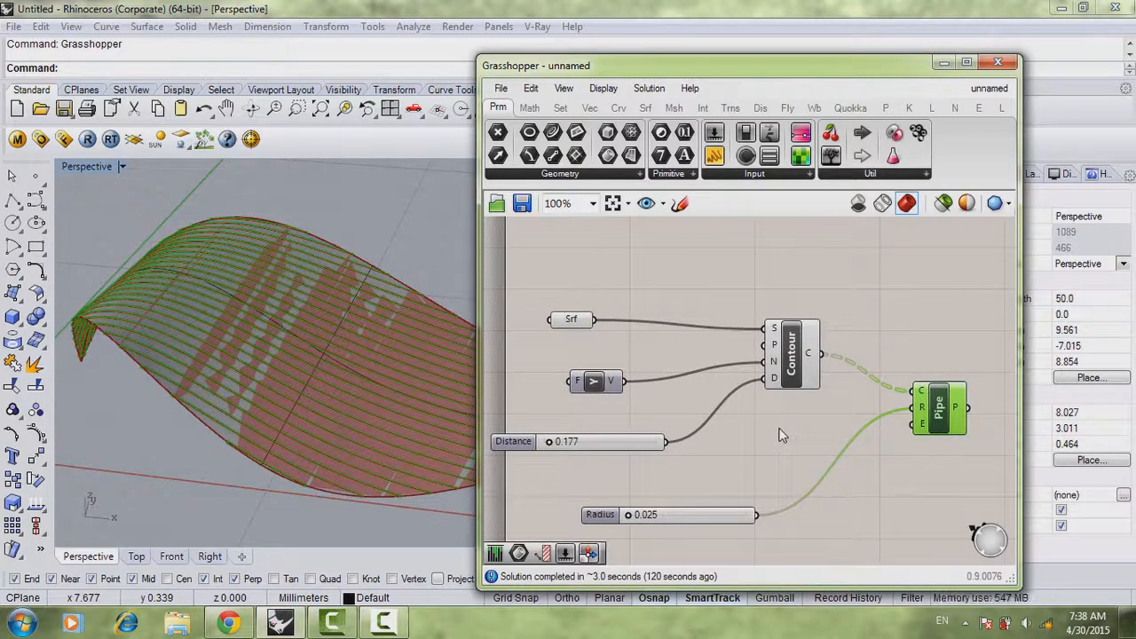